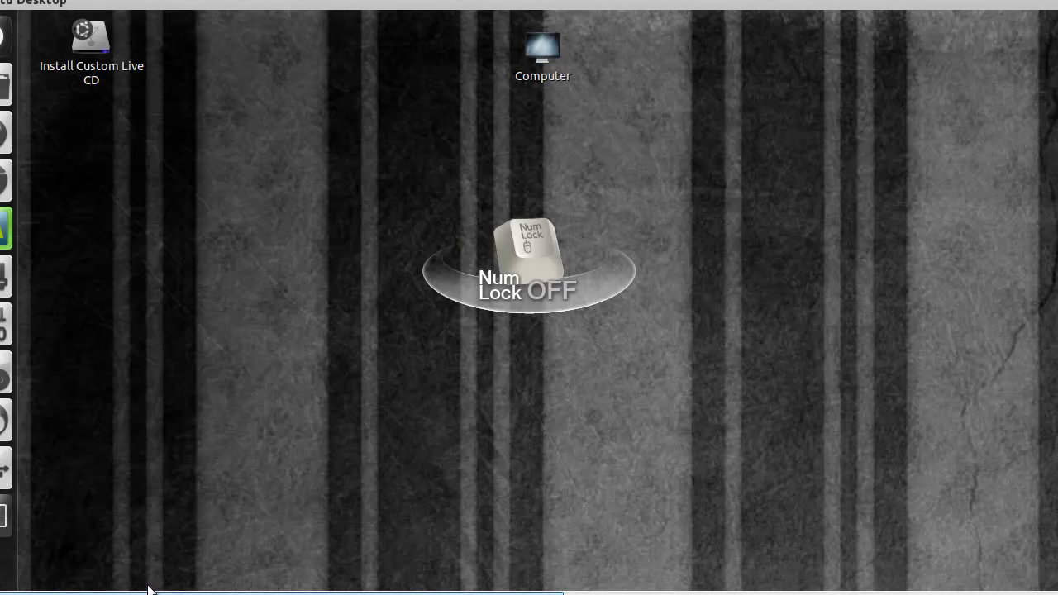
pyautogui.press('Num_Lock')
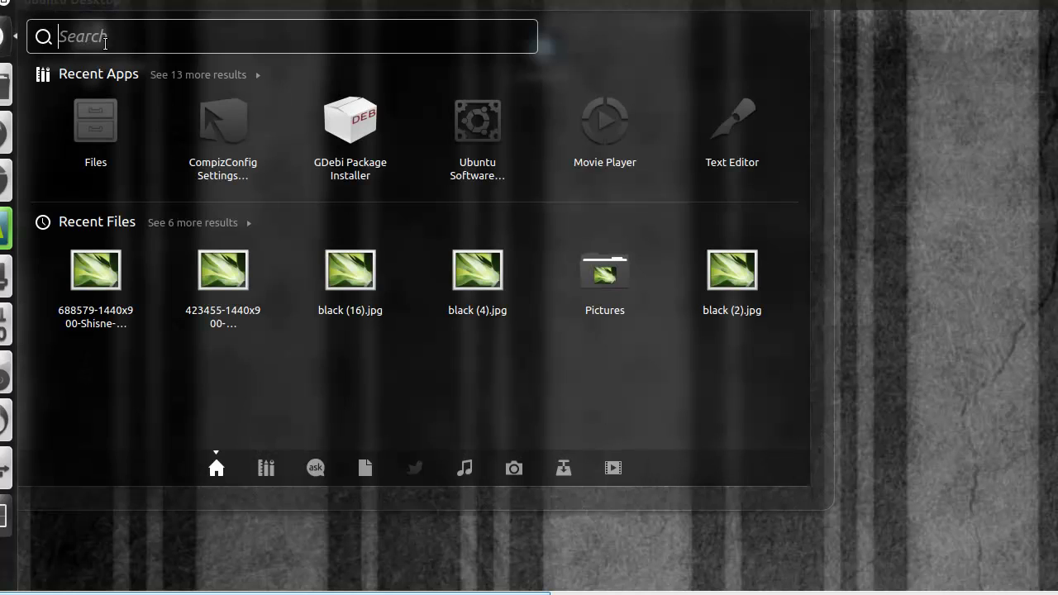
# Step: Open the Displays page of System Settings through a 'syst' Dash search
pyautogui.write('sy')
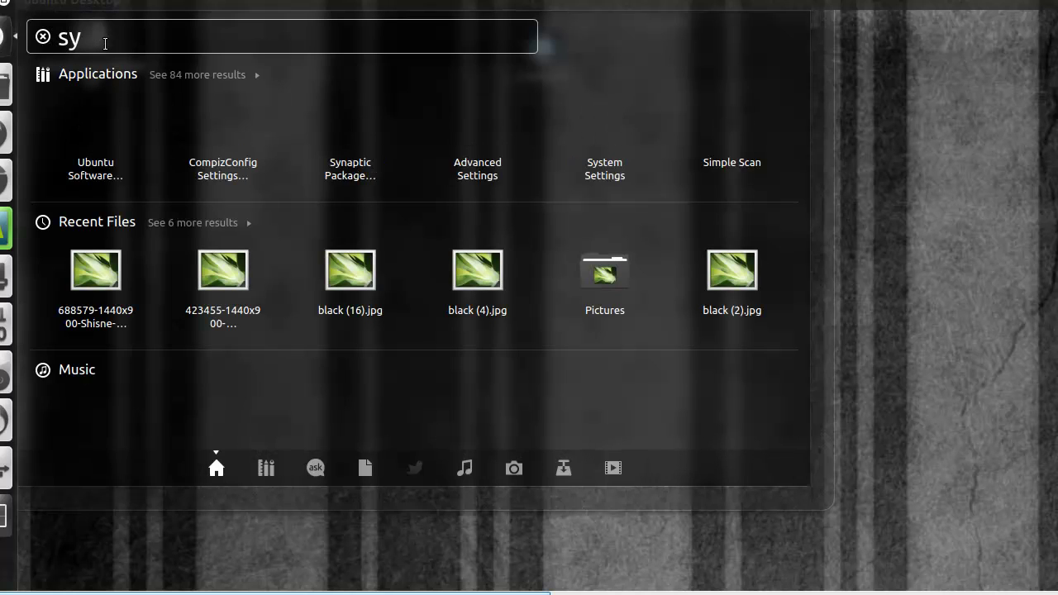
pyautogui.write('st')
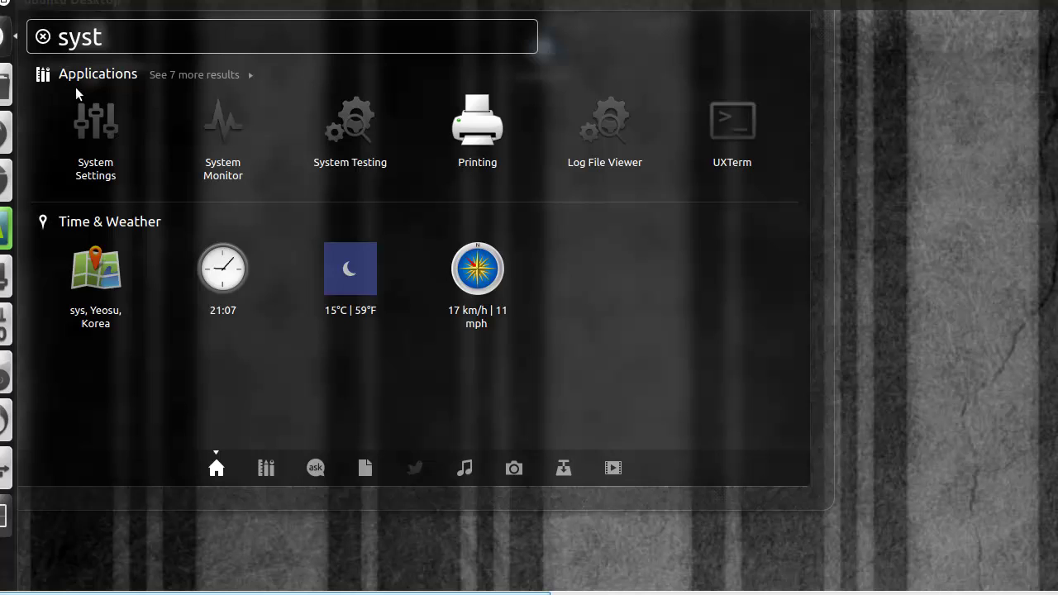
pyautogui.click(80, 117)
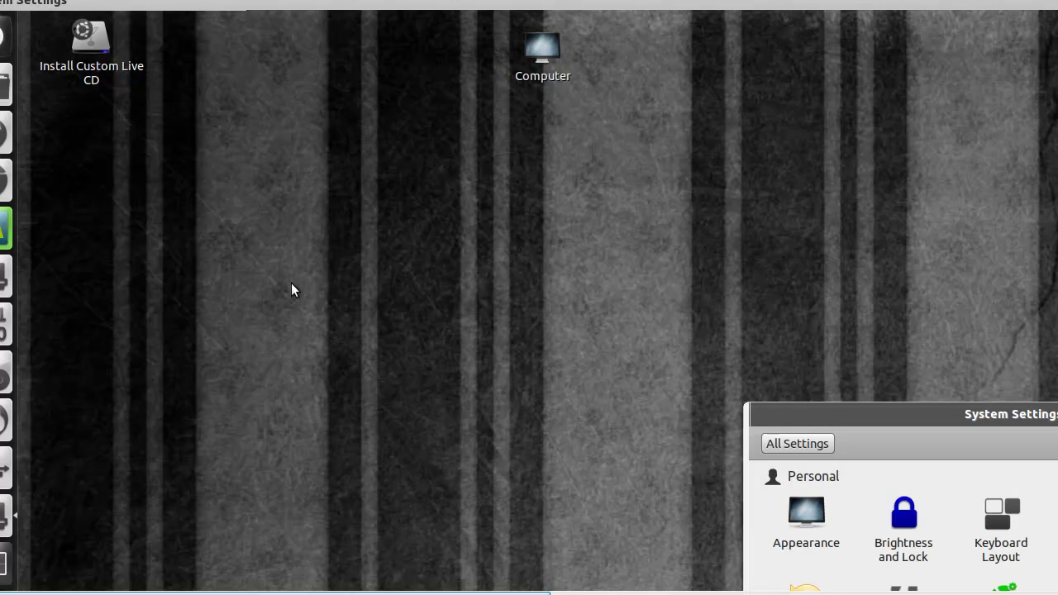
pyautogui.press('Num_Lock')
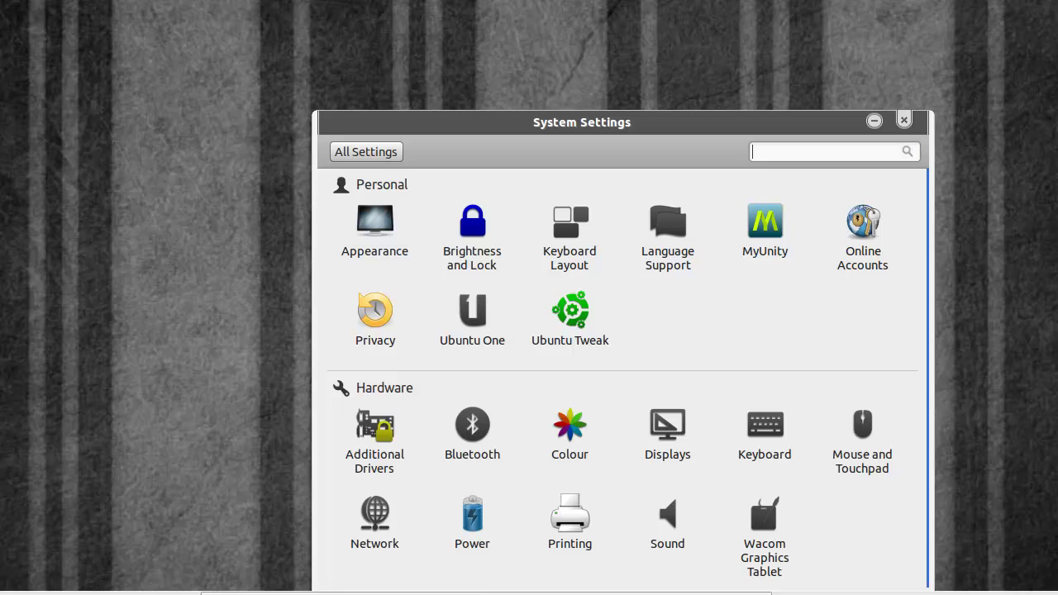
pyautogui.press('Num_Lock')
pyautogui.click(661, 432)
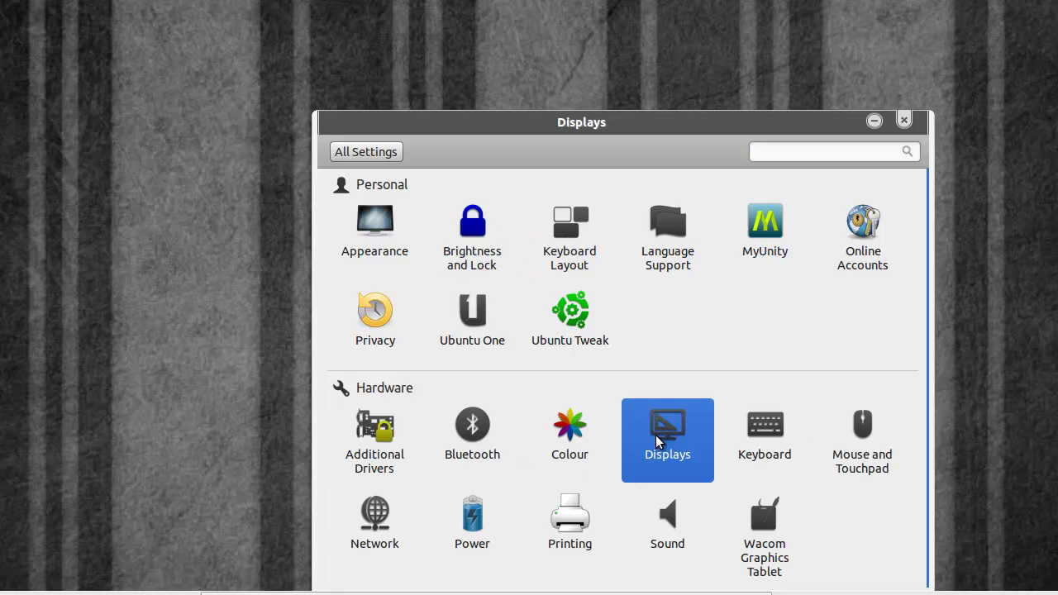
# Step: Set the screen resolution to 1280 x 720 (16:9), keep it, and close the window
pyautogui.click(601, 402)
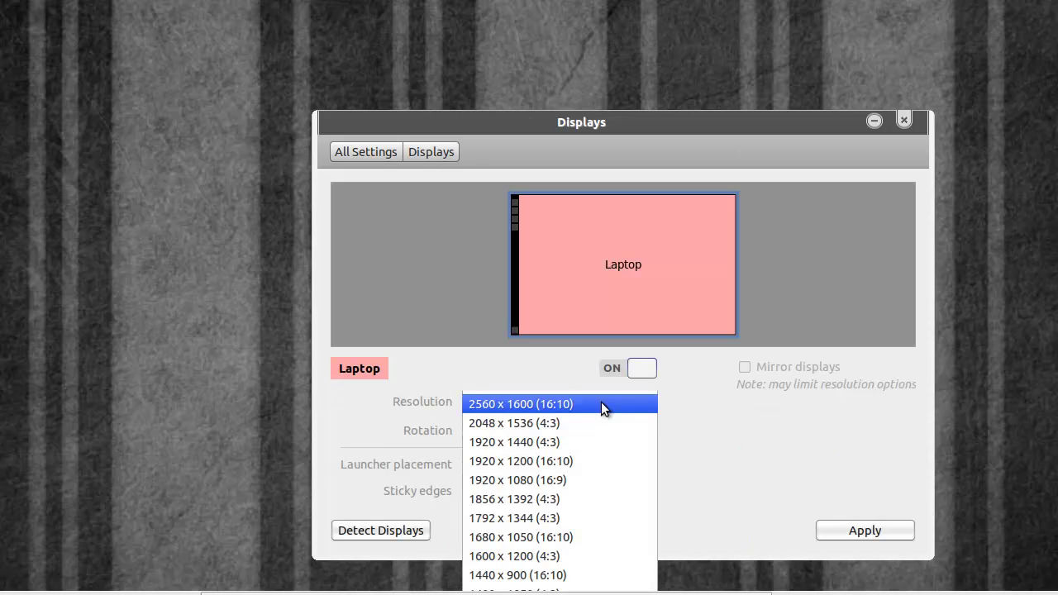
pyautogui.click(559, 575)
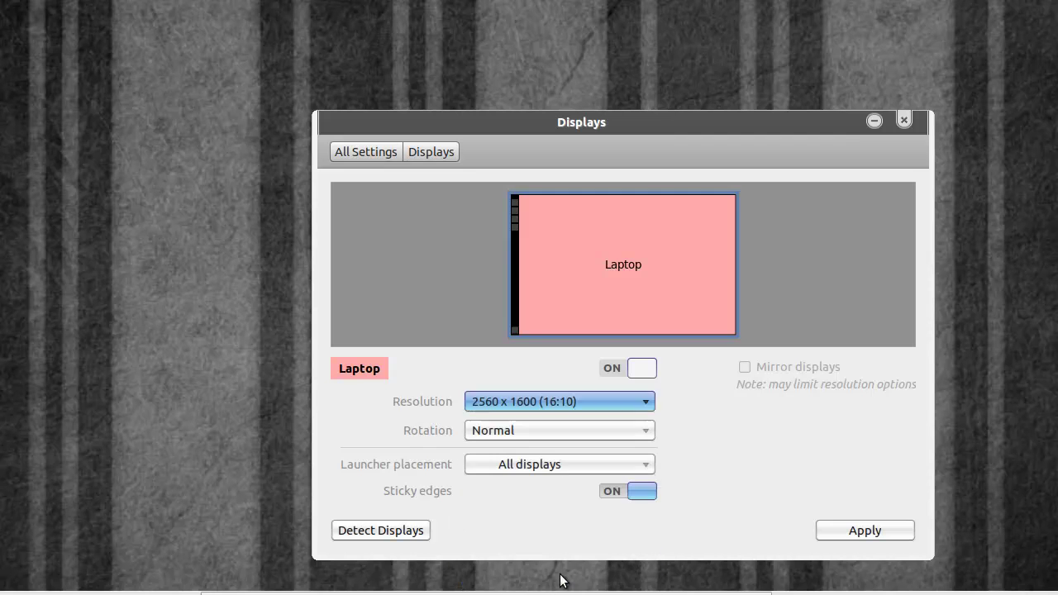
pyautogui.press('Num_Lock')
pyautogui.press('Num_Lock')
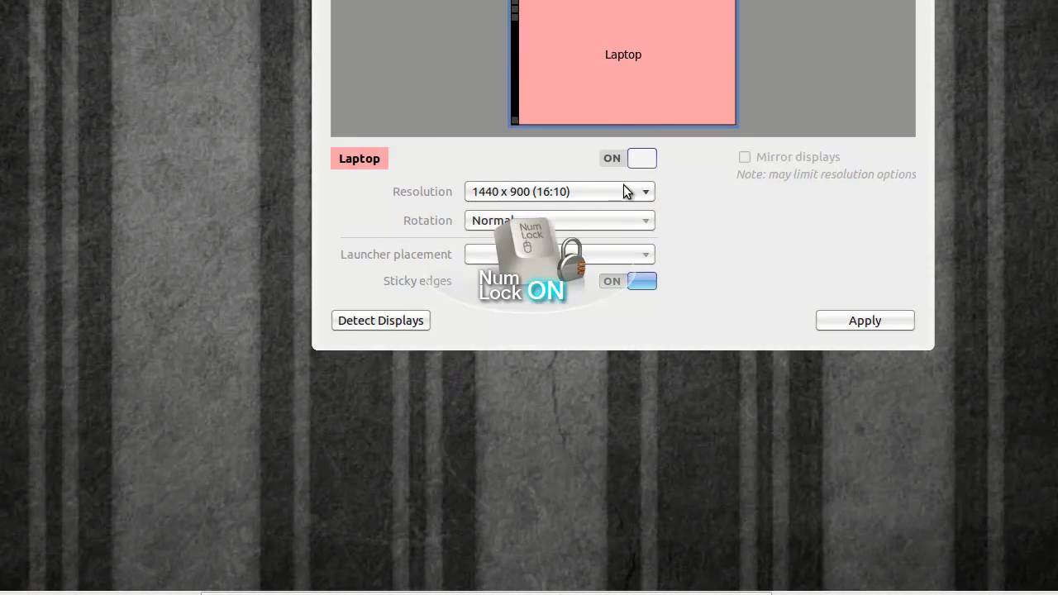
pyautogui.click(624, 190)
pyautogui.click(531, 345)
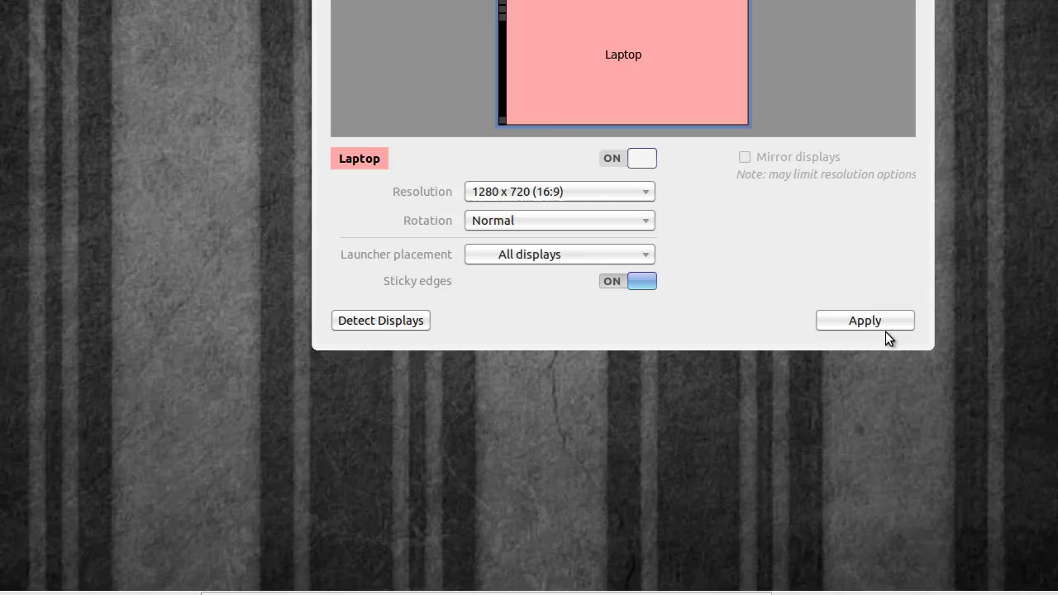
pyautogui.click(880, 323)
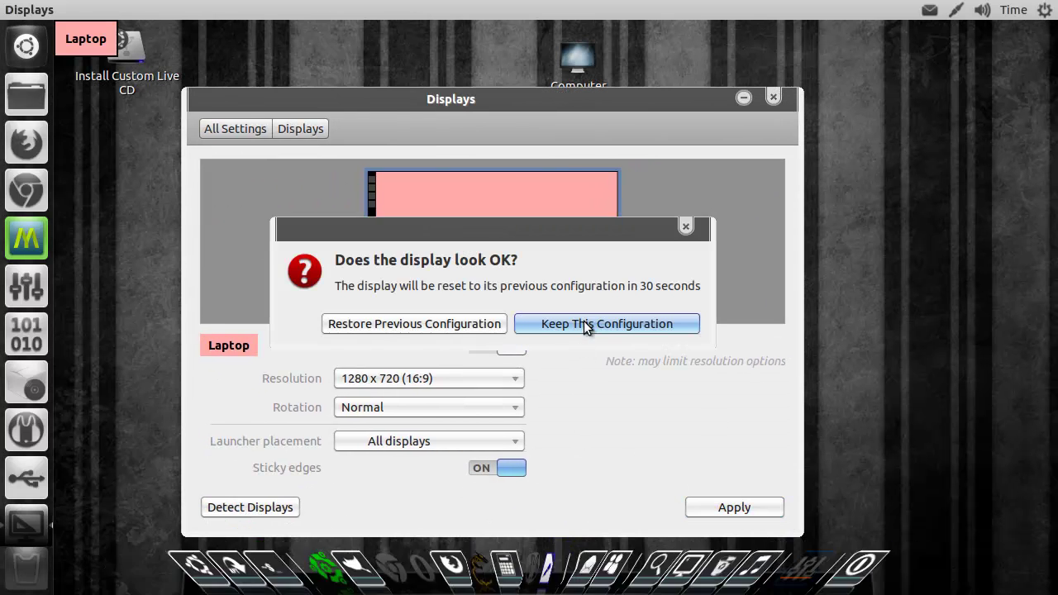
pyautogui.click(583, 324)
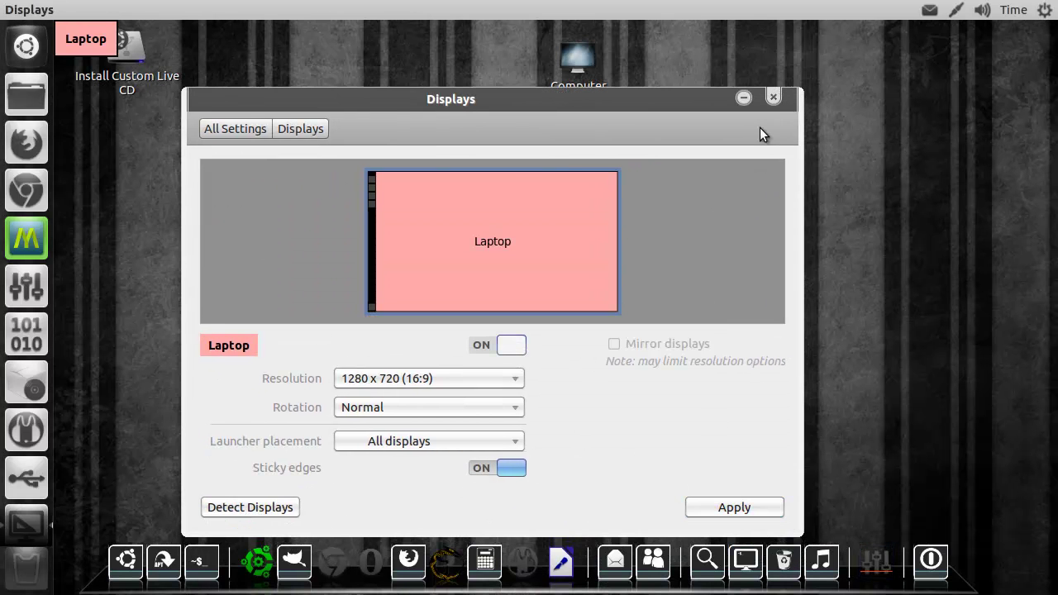
pyautogui.hotkey('alt', 'F4')
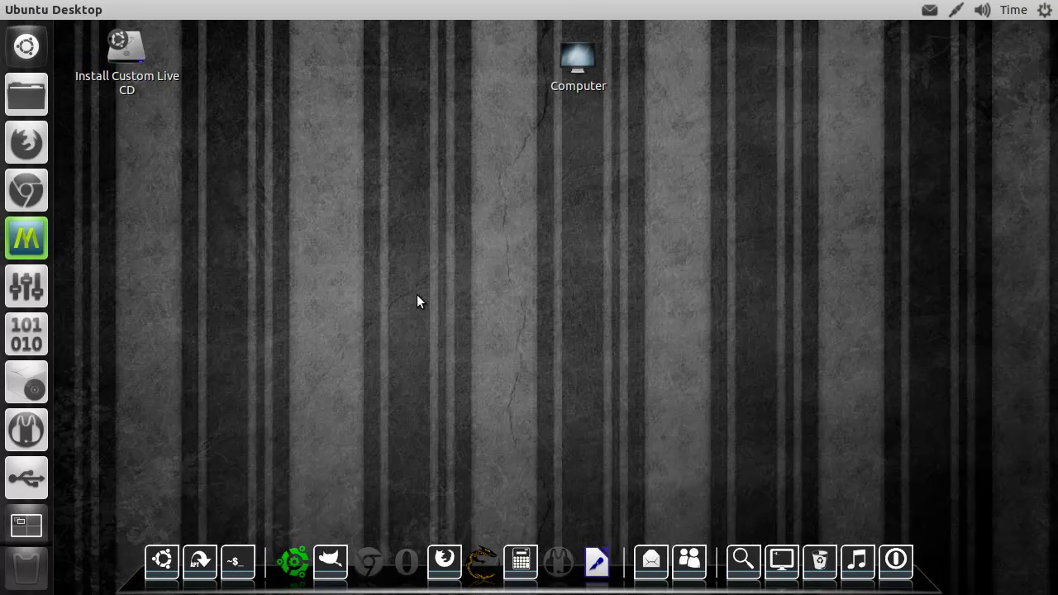
# Step: Run conky in a new Terminal to show the system, internet, drive, date and battery widgets
pyautogui.press('Num_Lock')
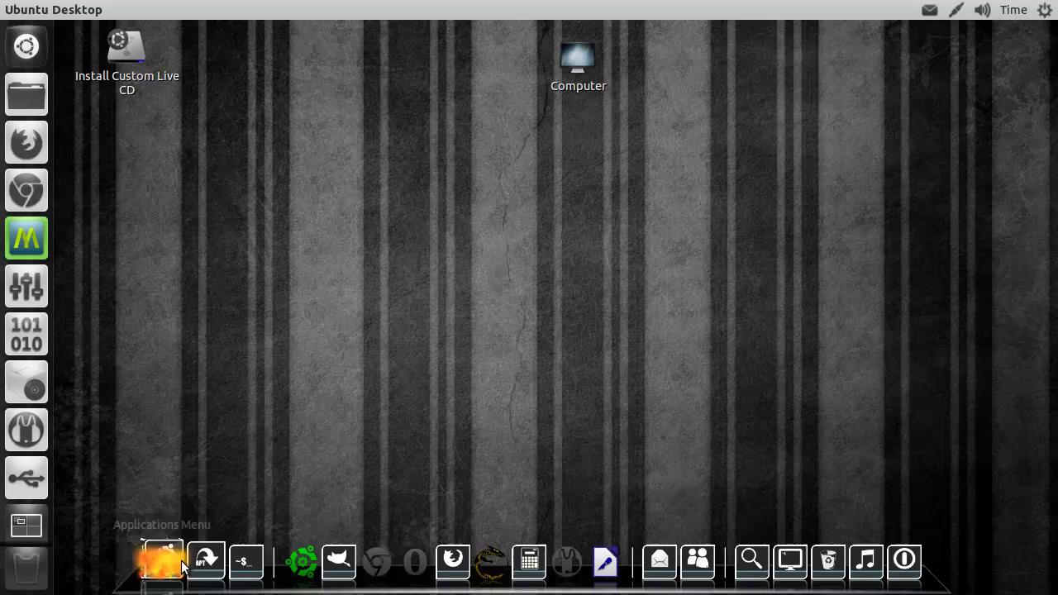
pyautogui.click(233, 558)
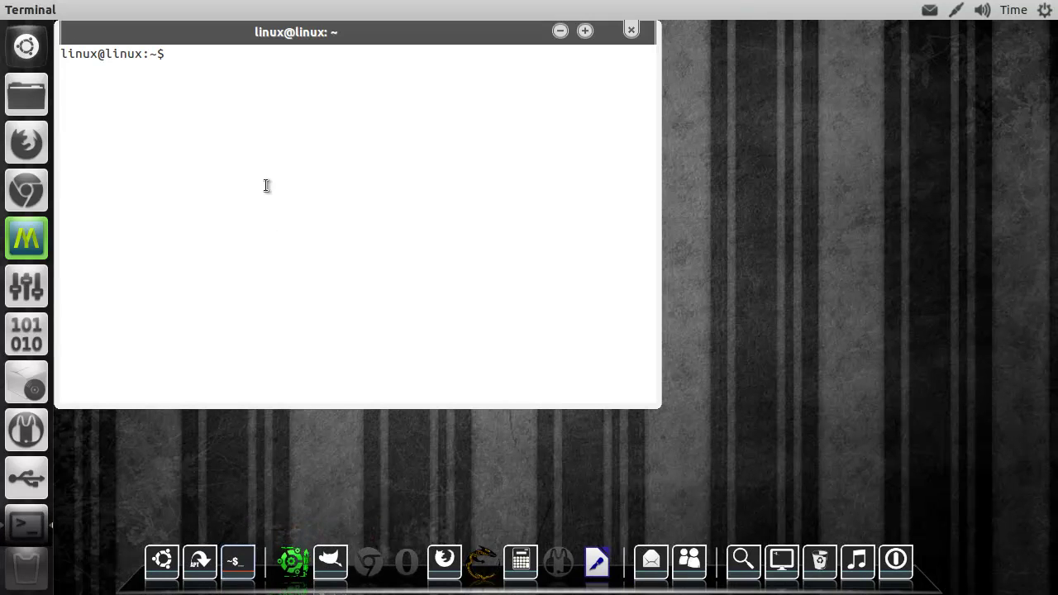
pyautogui.write('conza')
pyautogui.press('BackSpace')
pyautogui.press('BackSpace')
pyautogui.press('BackSpace')
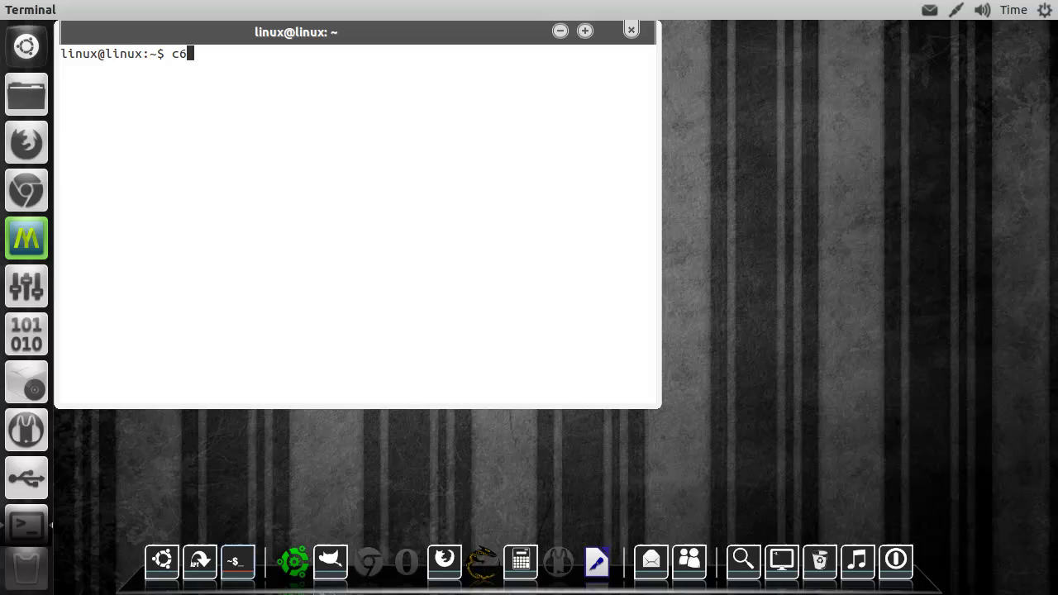
pyautogui.press('BackSpace')
pyautogui.press('Num_Lock')
pyautogui.write('onky')
pyautogui.press('Return')
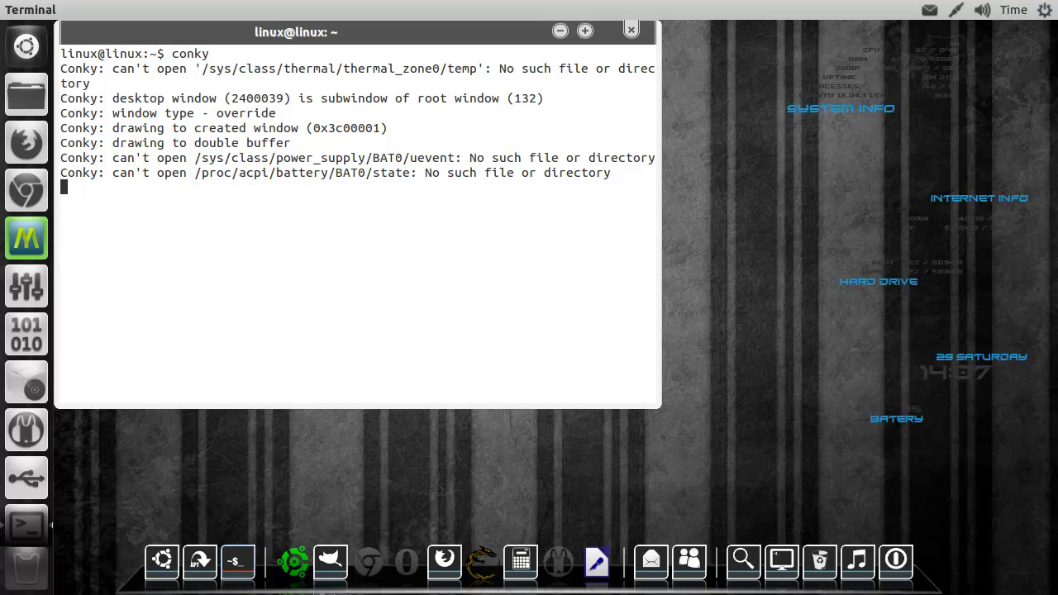
# Step: Minimize the Terminal window so the conky widgets sit on a clear desktop
pyautogui.click(560, 30)
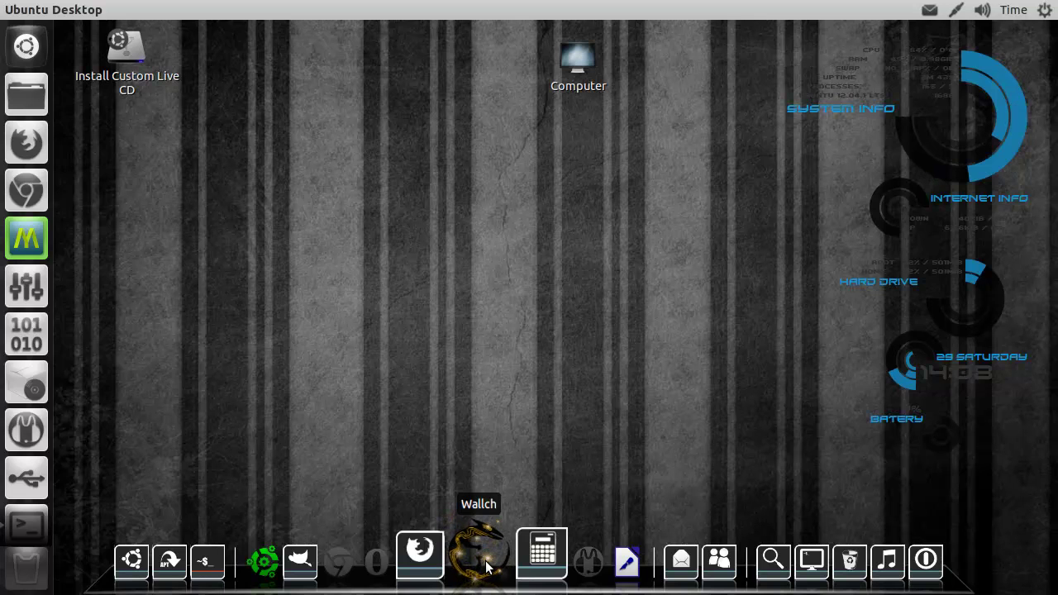
# Step: Preview the listed wallpapers in Wallch and start cycling them every 10 seconds
pyautogui.click(487, 567)
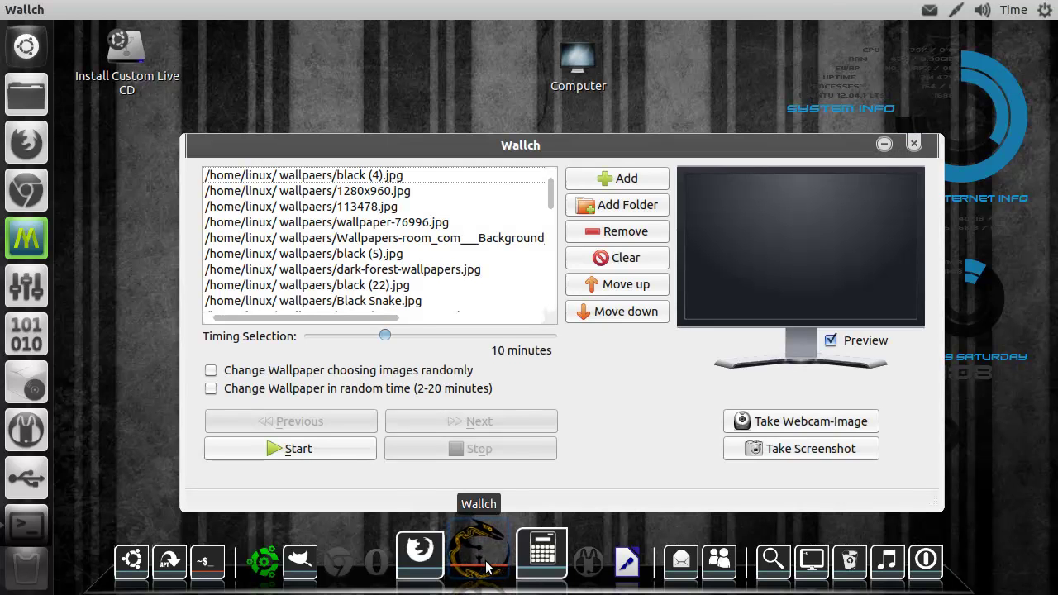
pyautogui.click(402, 175)
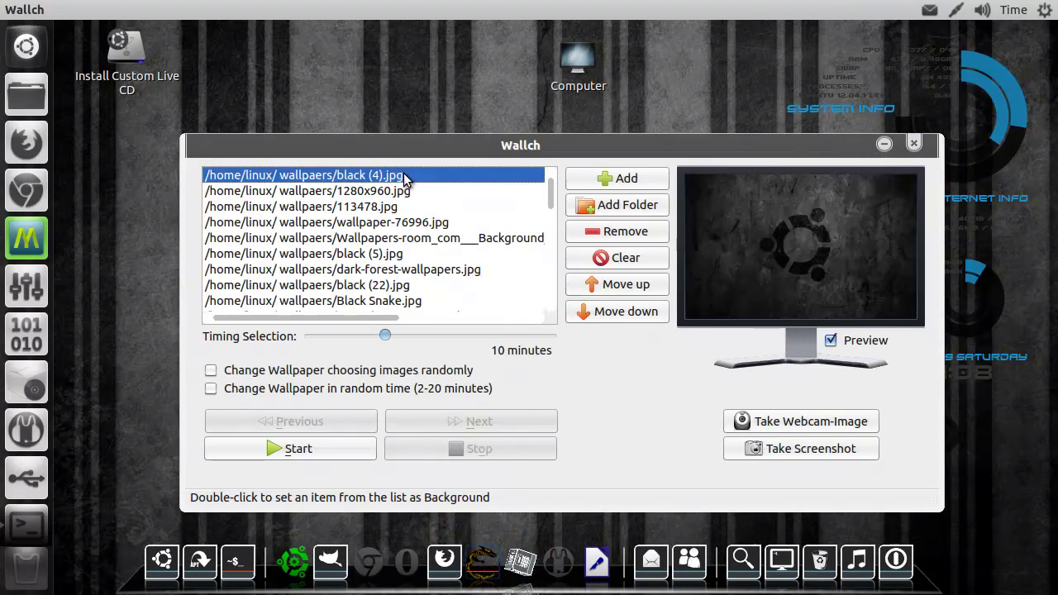
pyautogui.click(399, 191)
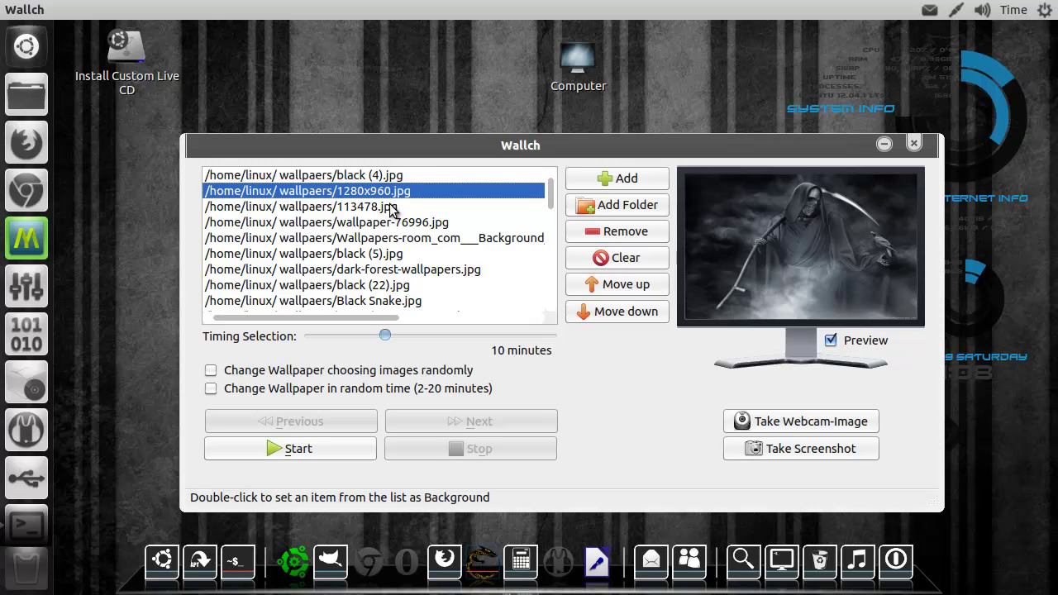
pyautogui.click(394, 208)
pyautogui.click(394, 222)
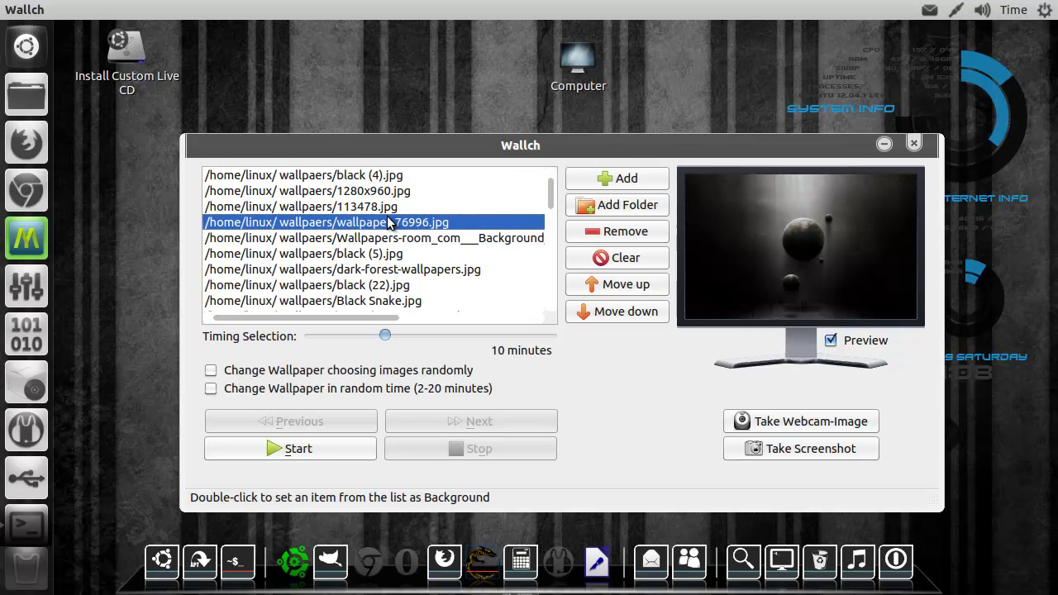
pyautogui.click(392, 237)
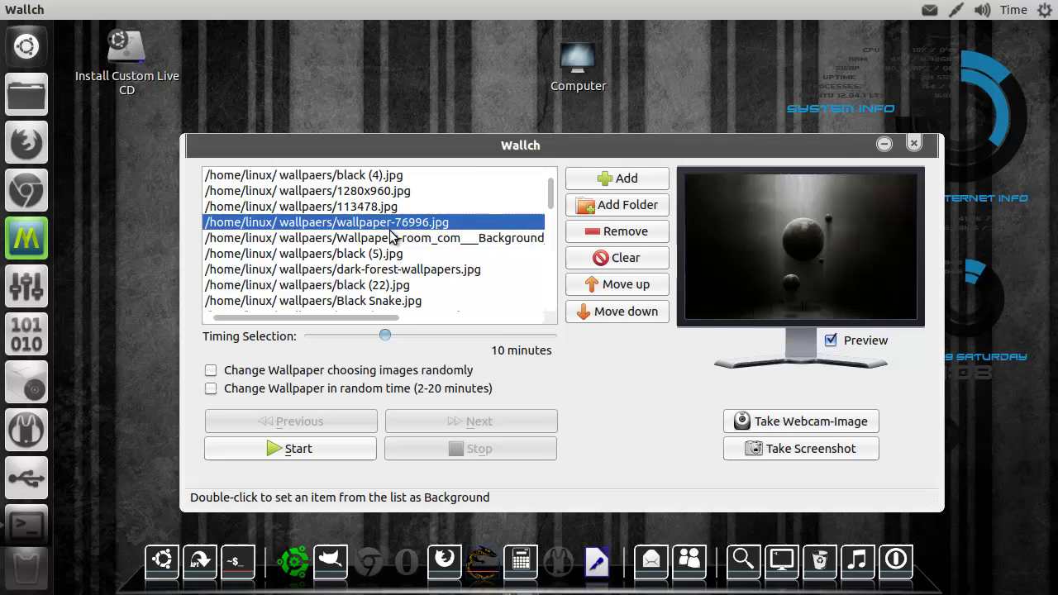
pyautogui.click(387, 239)
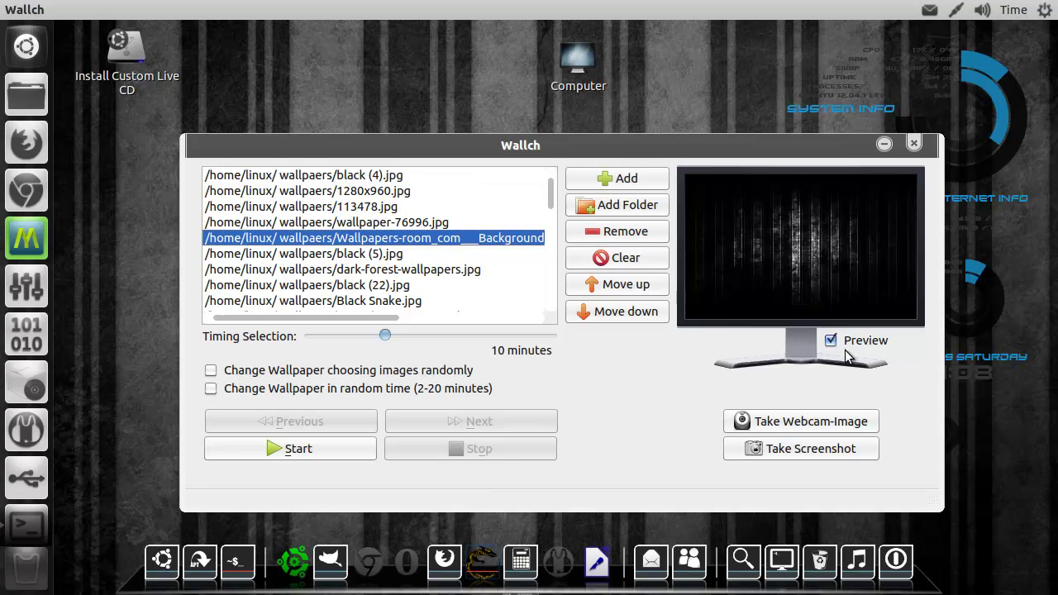
pyautogui.click(340, 449)
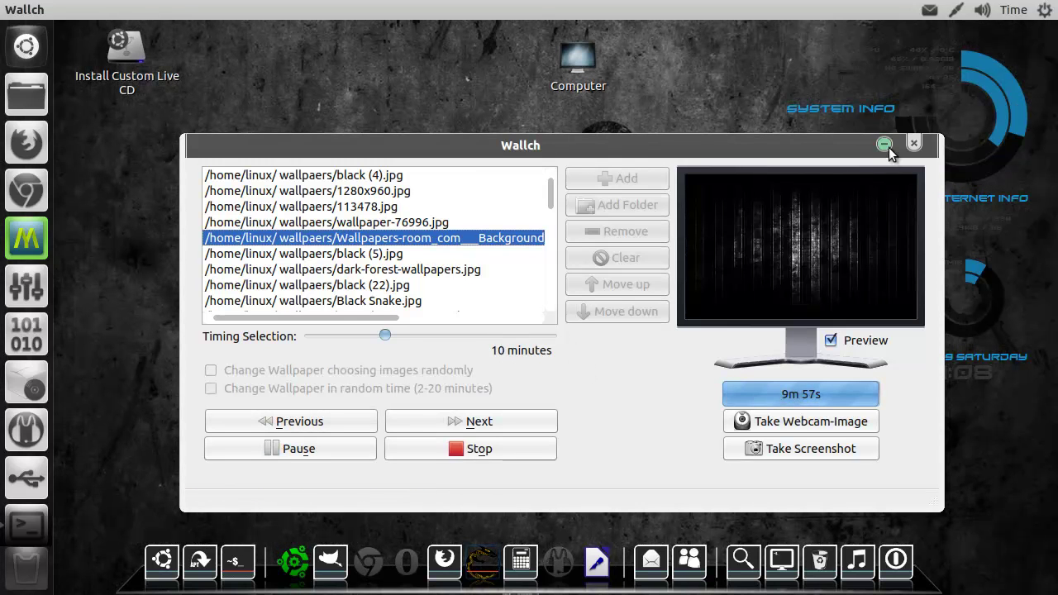
pyautogui.moveTo(386, 335); pyautogui.dragTo(313, 339)
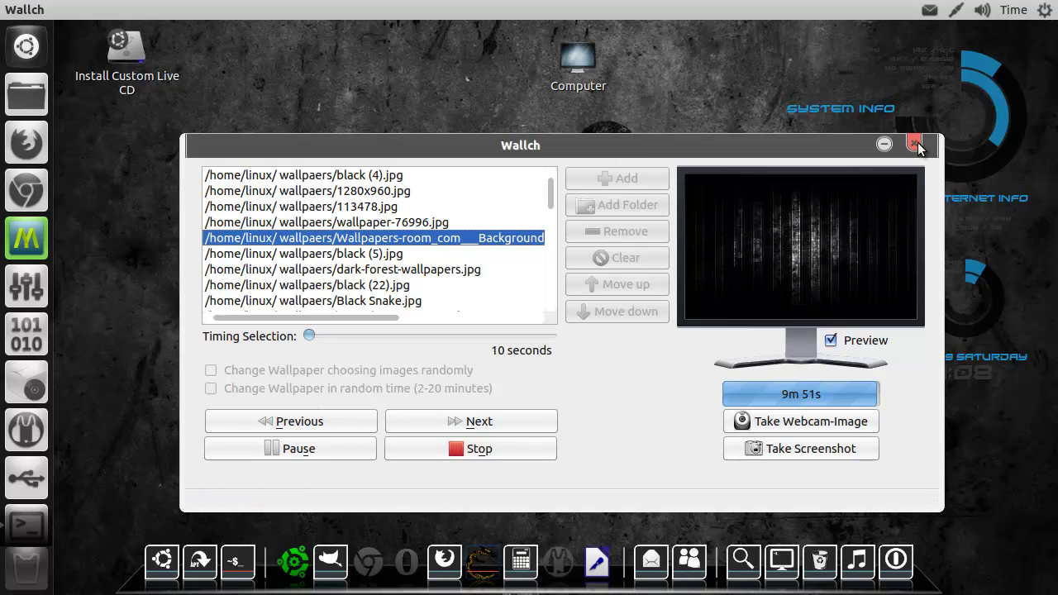
# Step: Close and reopen Wallch, restart cycling from black (4).jpg, then close it again
pyautogui.click(915, 144)
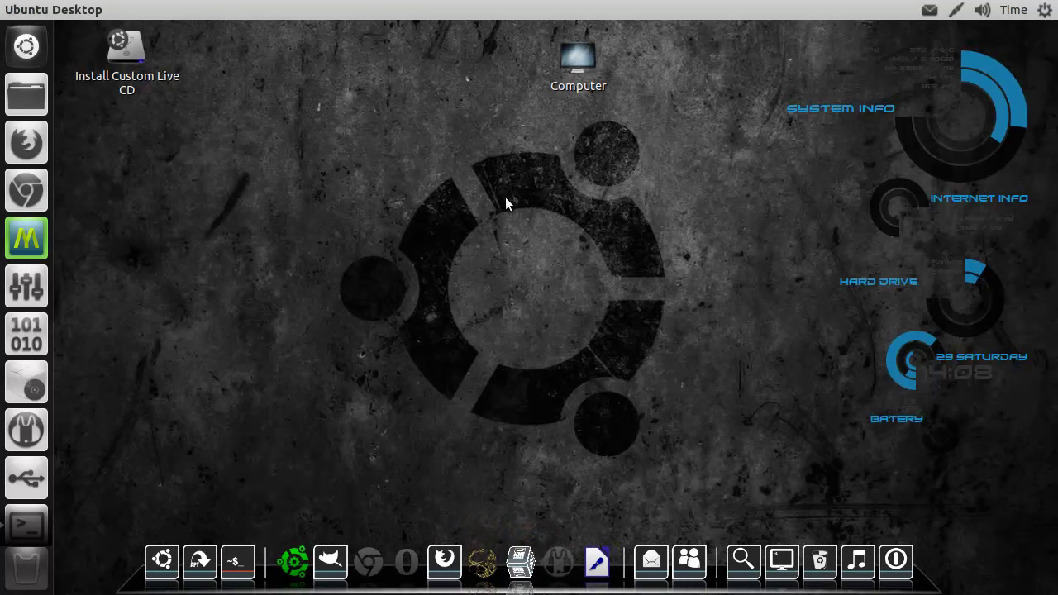
pyautogui.click(484, 561)
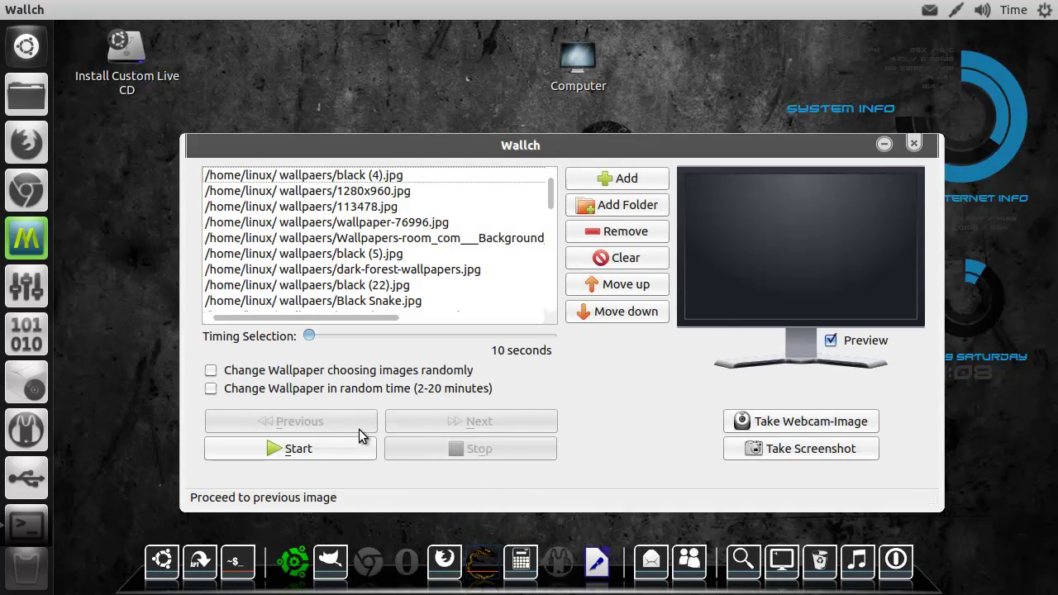
pyautogui.click(342, 193)
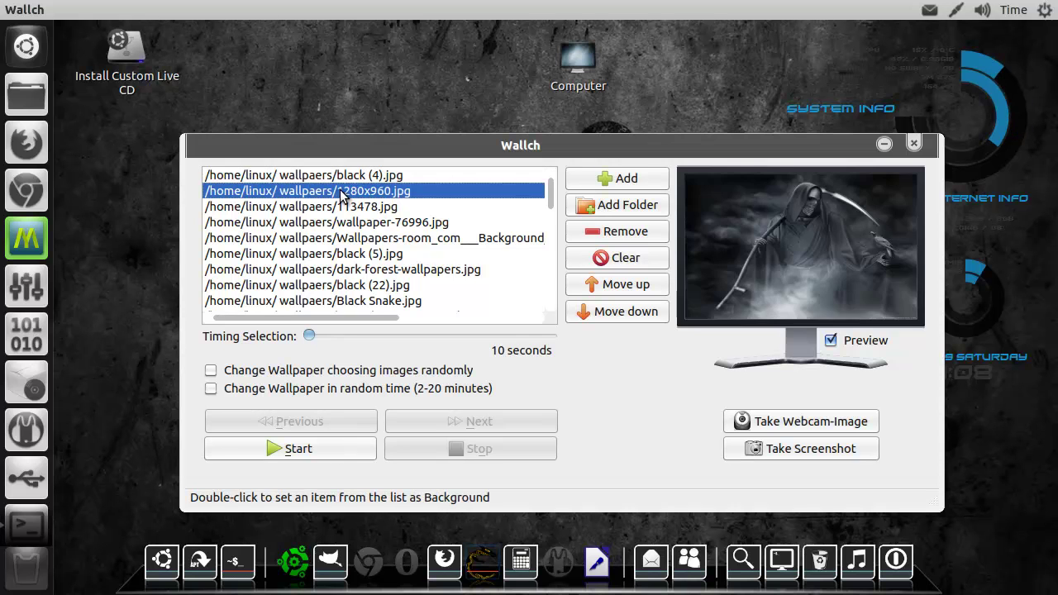
pyautogui.click(324, 453)
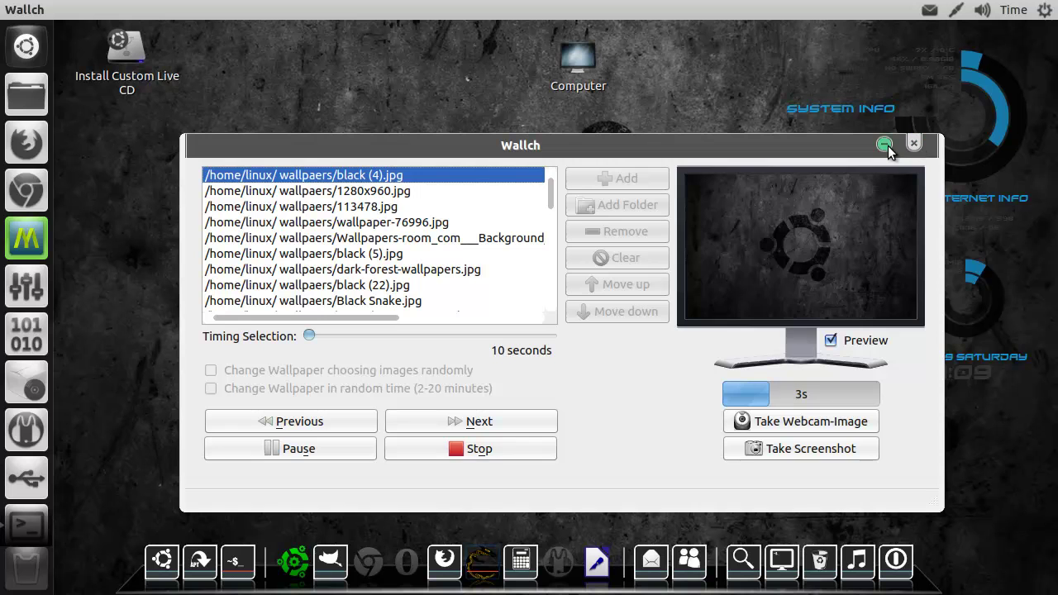
pyautogui.click(914, 145)
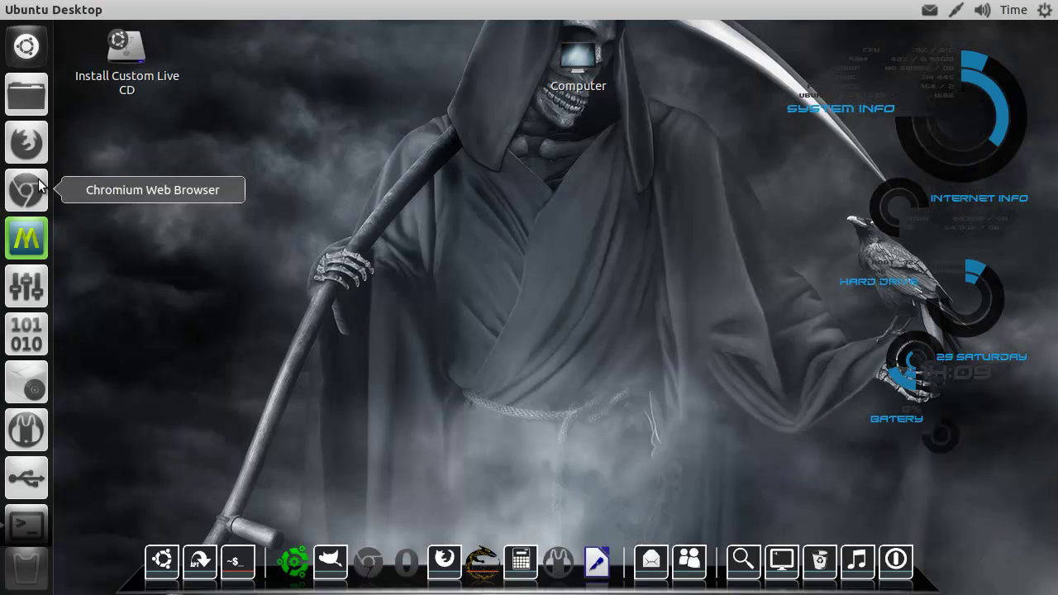
# Step: Launch MyUnity, dismiss the 2D-mode notice, and browse its dash, panel, desktop and credits pages
pyautogui.click(30, 242)
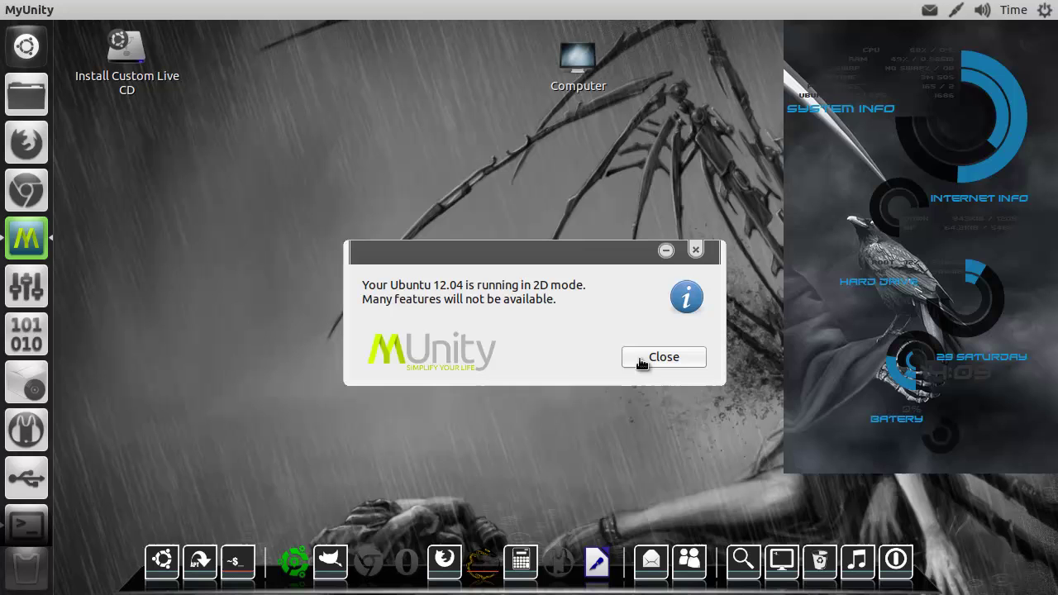
pyautogui.click(661, 356)
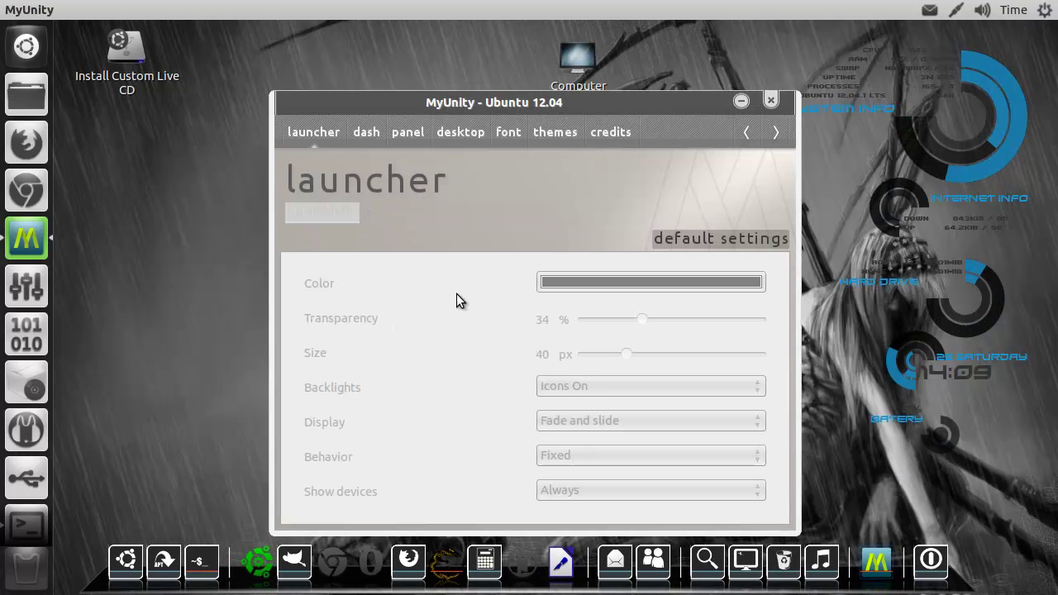
pyautogui.click(366, 132)
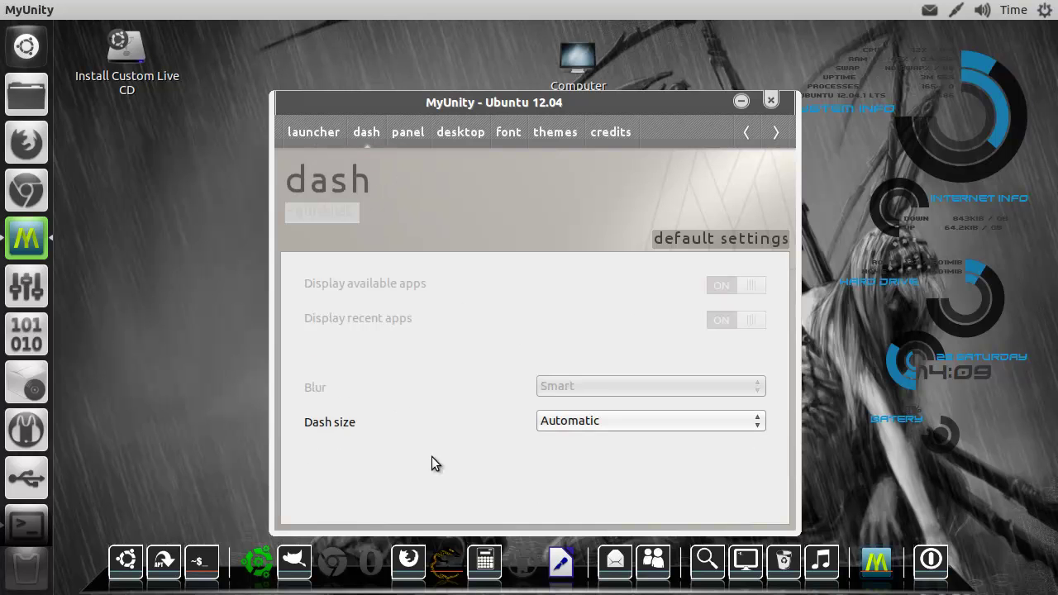
pyautogui.click(407, 132)
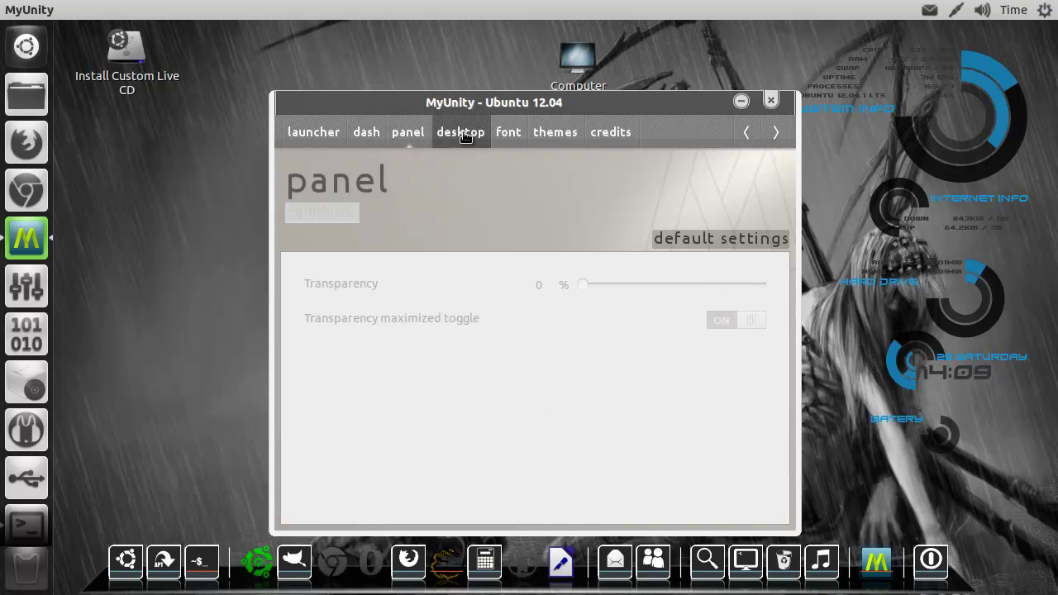
pyautogui.click(461, 132)
pyautogui.click(537, 134)
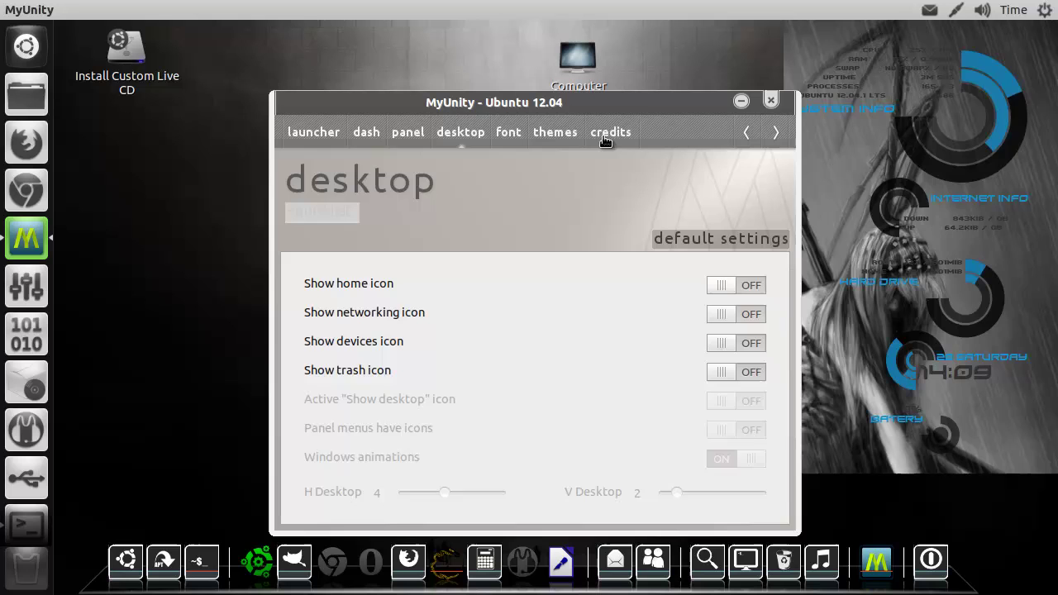
pyautogui.click(611, 135)
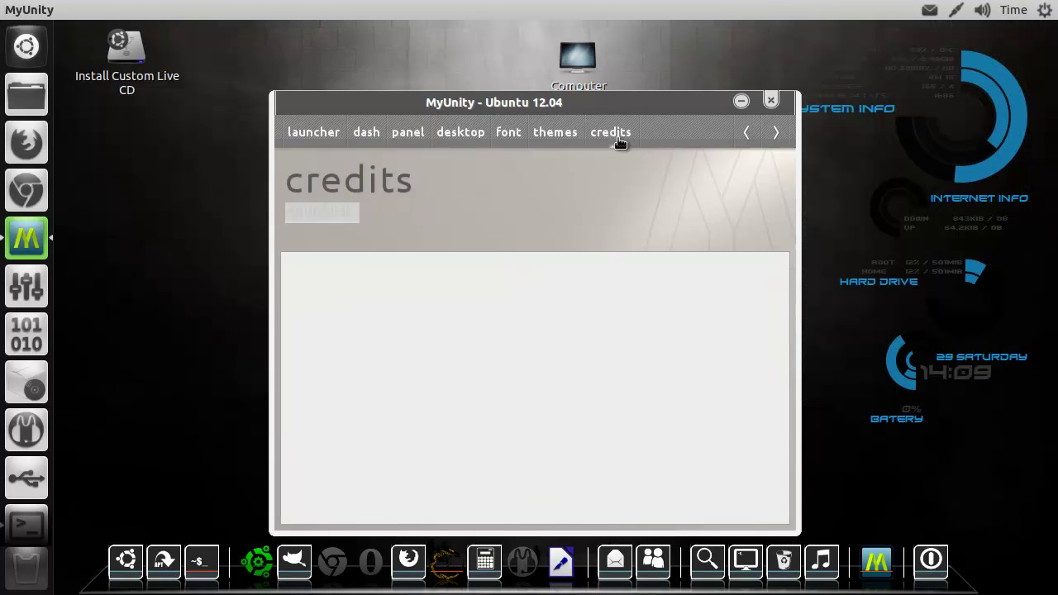
# Step: Pick the malys-blackcity theme from the theme list, then close MyUnity
pyautogui.click(559, 139)
pyautogui.scroll(-3, 377, 361)
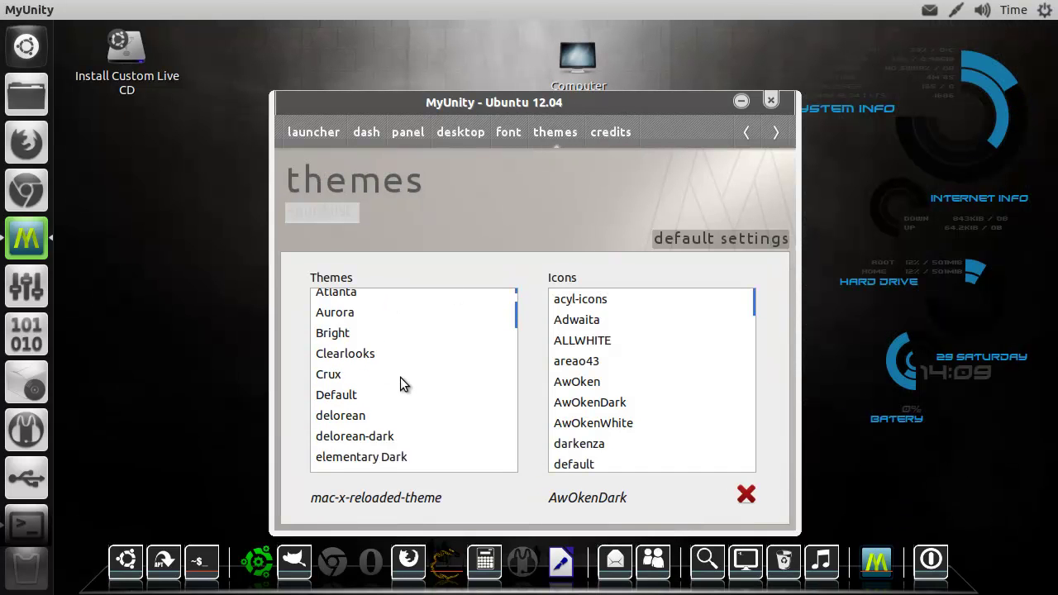
pyautogui.scroll(-4, 400, 376)
pyautogui.scroll(-5, 416, 391)
pyautogui.scroll(-3, 425, 390)
pyautogui.scroll(-3, 446, 389)
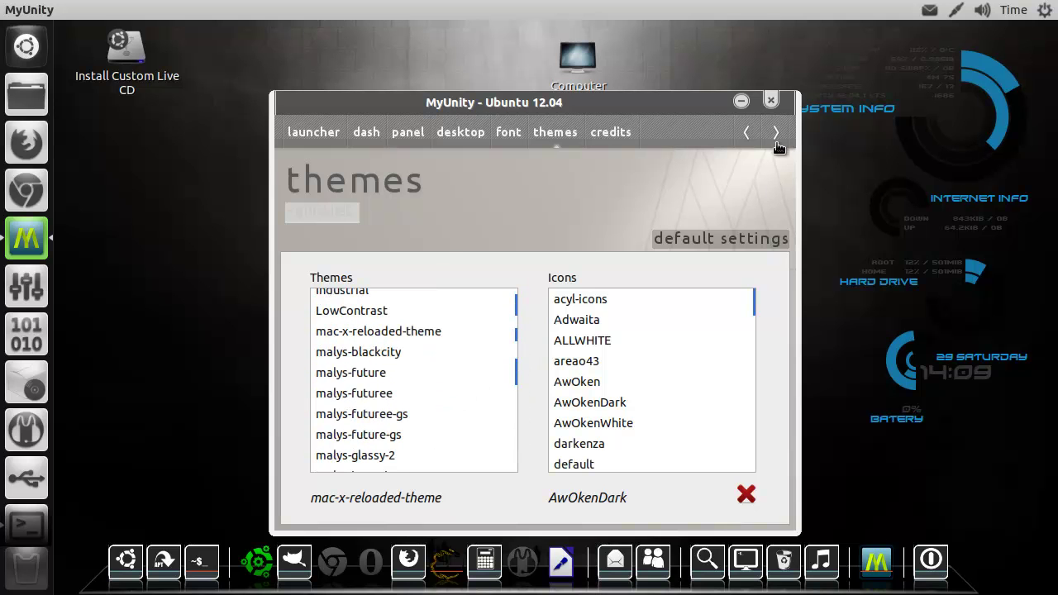
pyautogui.click(769, 96)
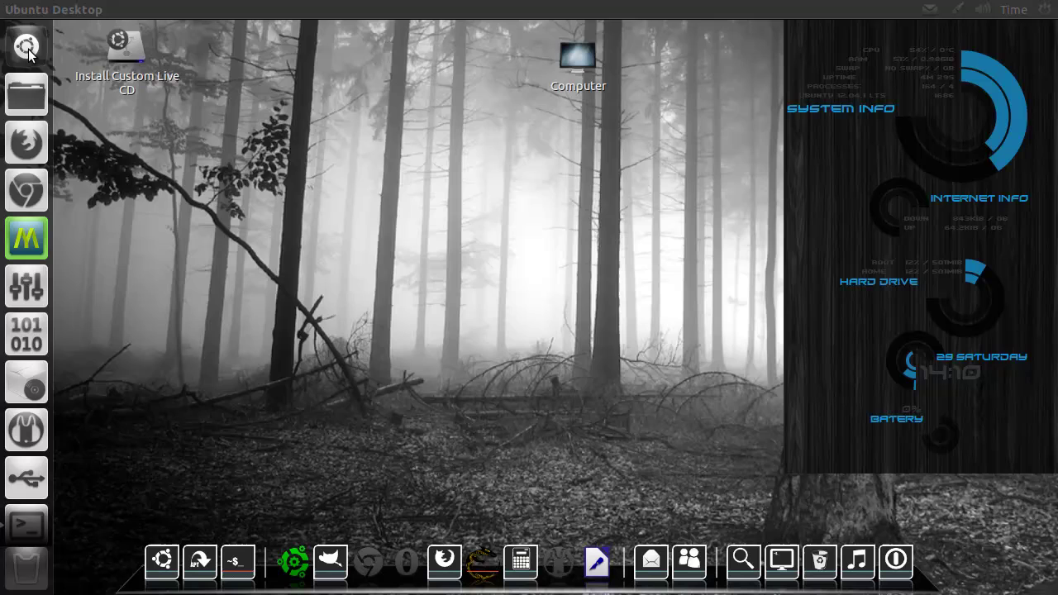
# Step: Open the Dash, expand its recent apps, and switch to the applications view
pyautogui.click(28, 48)
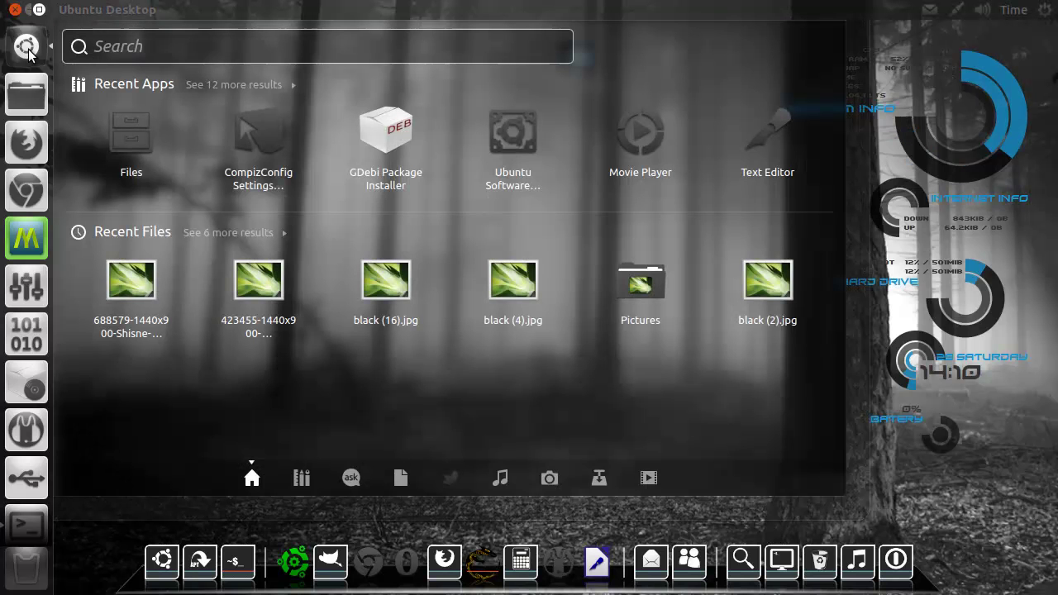
pyautogui.click(29, 51)
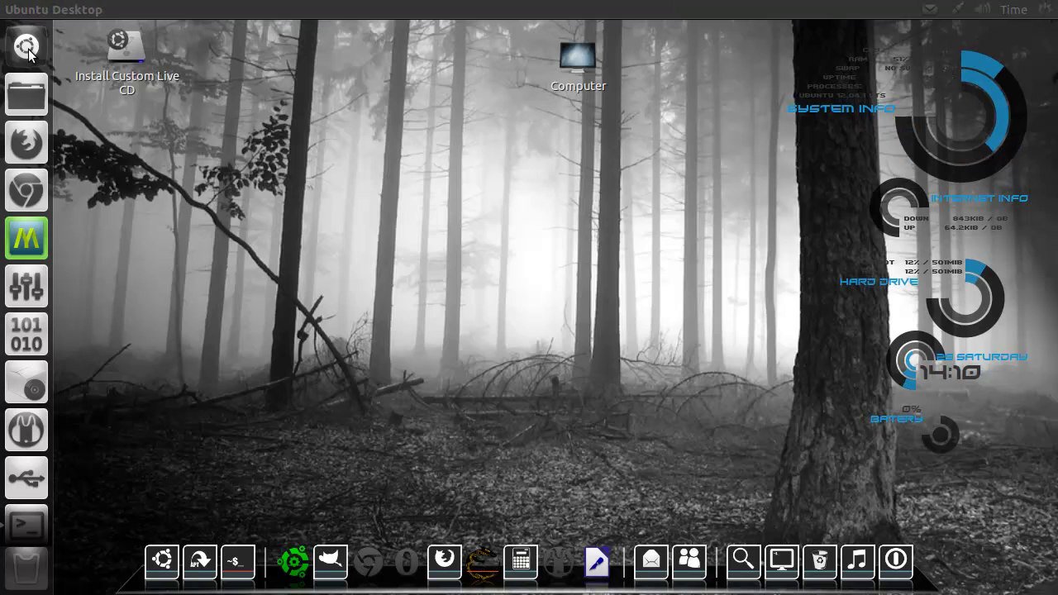
pyautogui.click(34, 55)
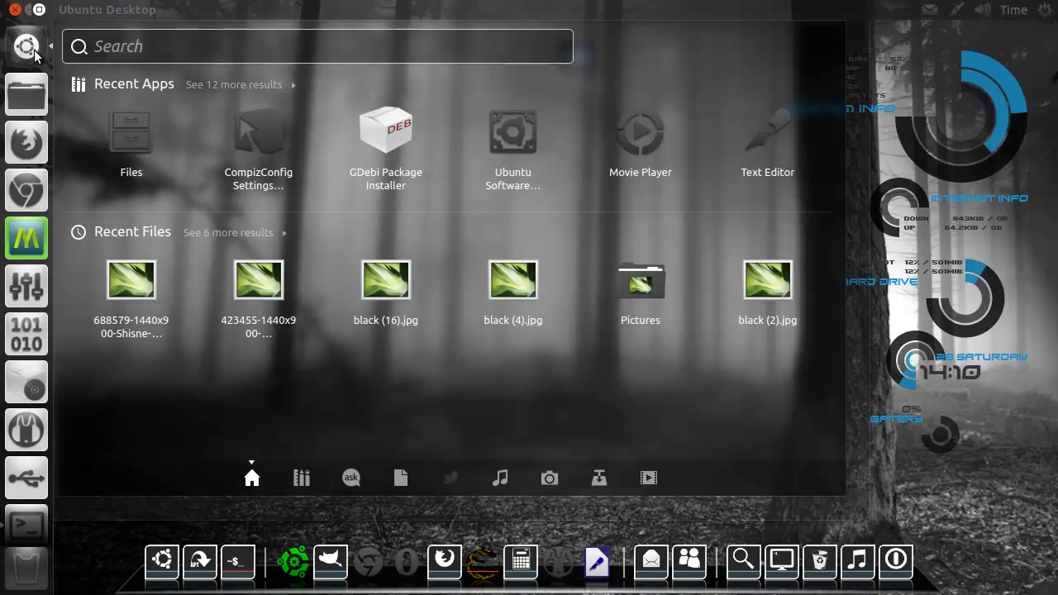
pyautogui.click(257, 91)
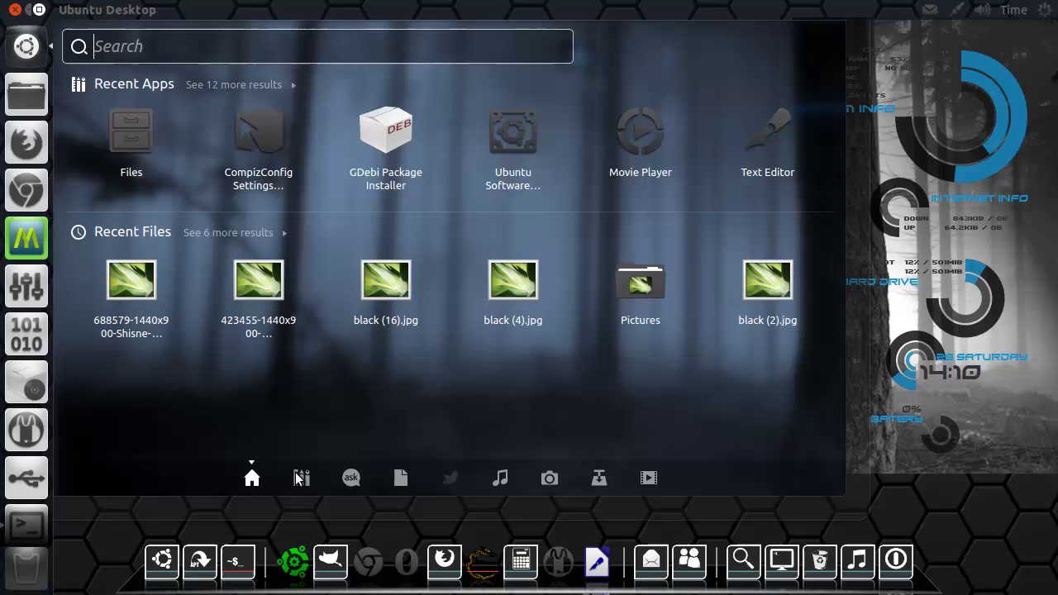
pyautogui.press('super+a')
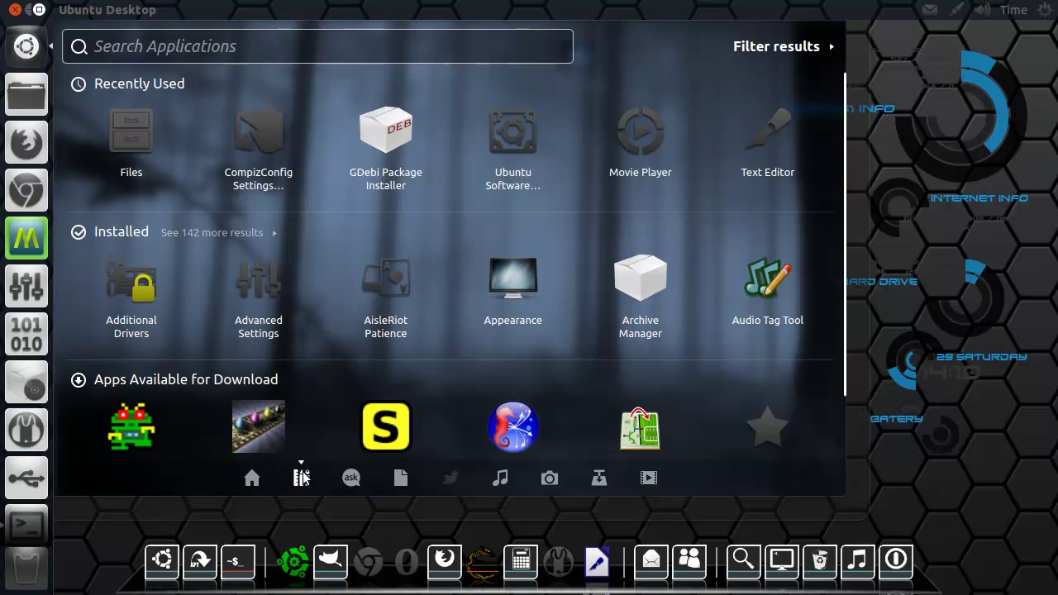
# Step: Cycle through the Ask Ubuntu, files, music, photos, torrents and videos lenses, ending on Applications
pyautogui.click(350, 480)
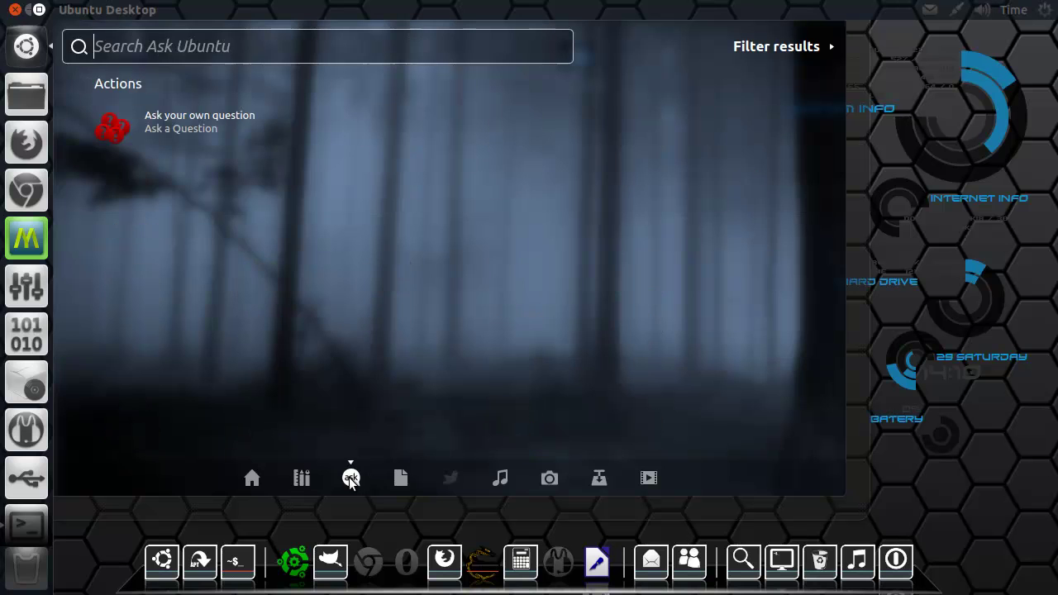
pyautogui.click(387, 476)
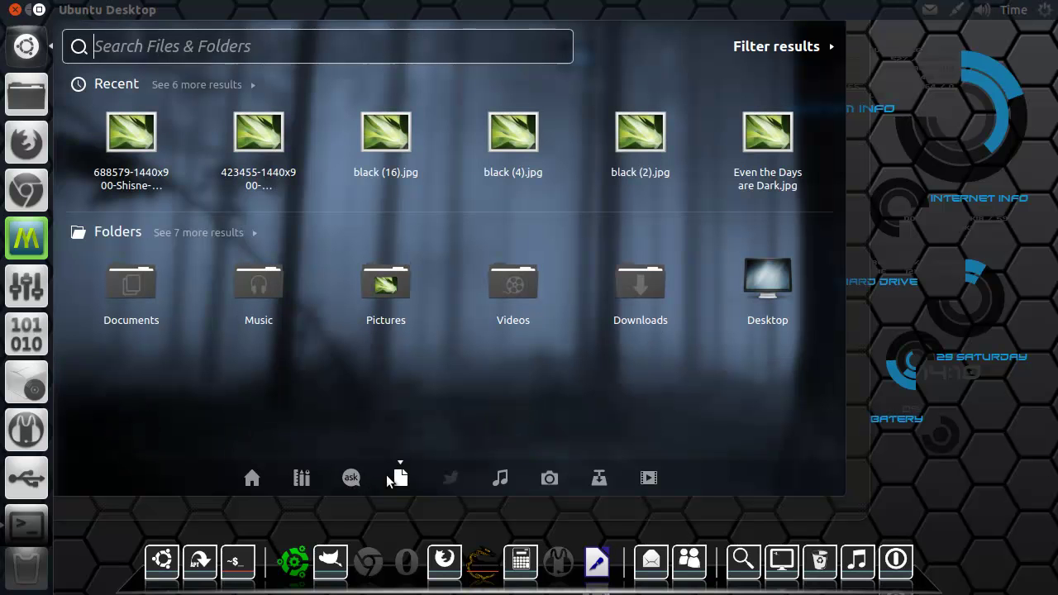
pyautogui.click(500, 478)
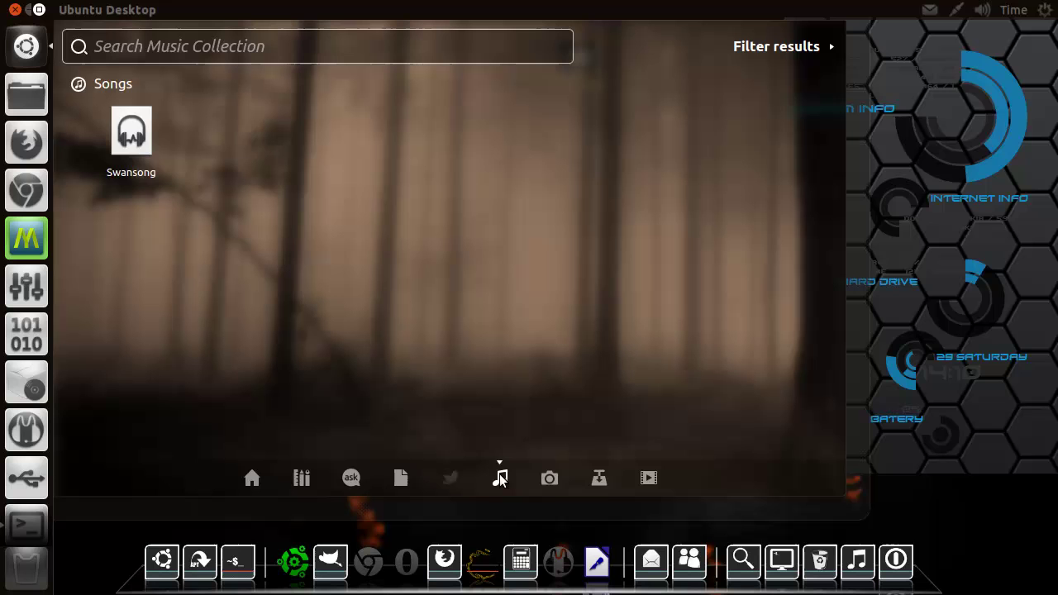
pyautogui.click(550, 477)
pyautogui.click(599, 479)
pyautogui.click(649, 477)
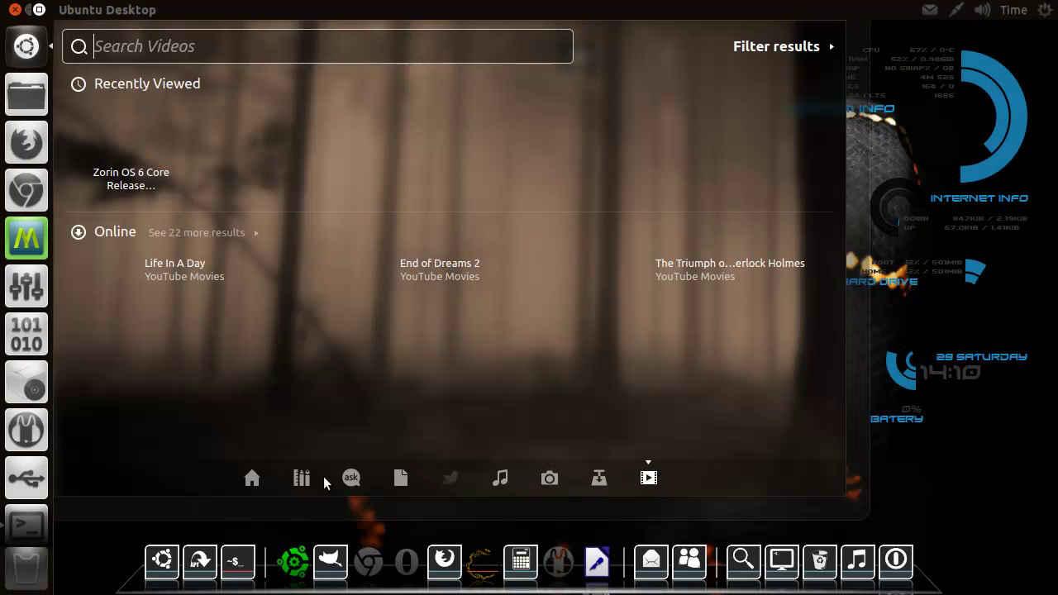
pyautogui.click(302, 479)
pyautogui.scroll(-2, 330, 223)
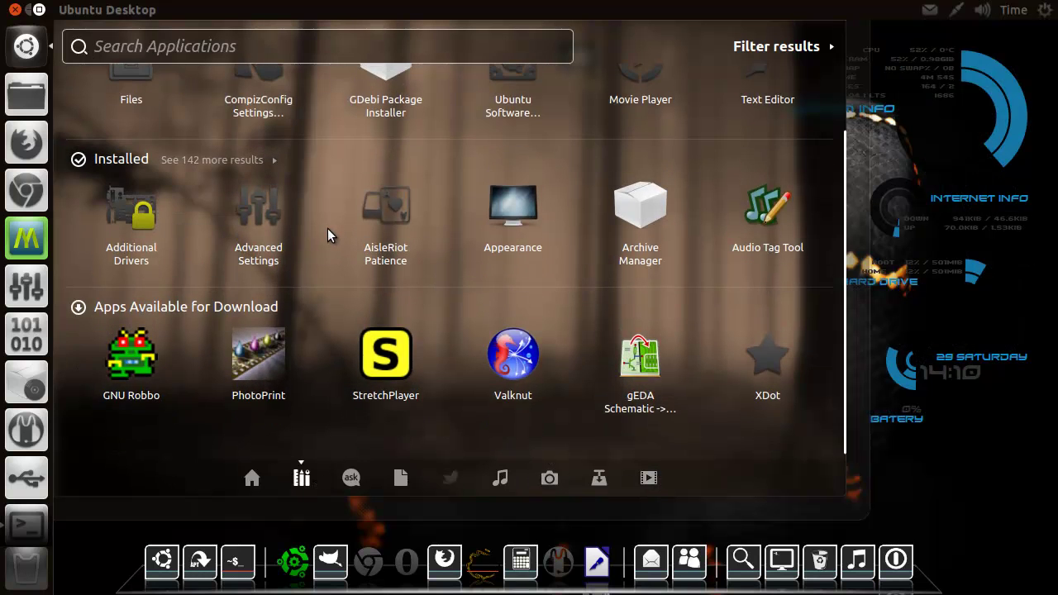
pyautogui.scroll(2, 327, 228)
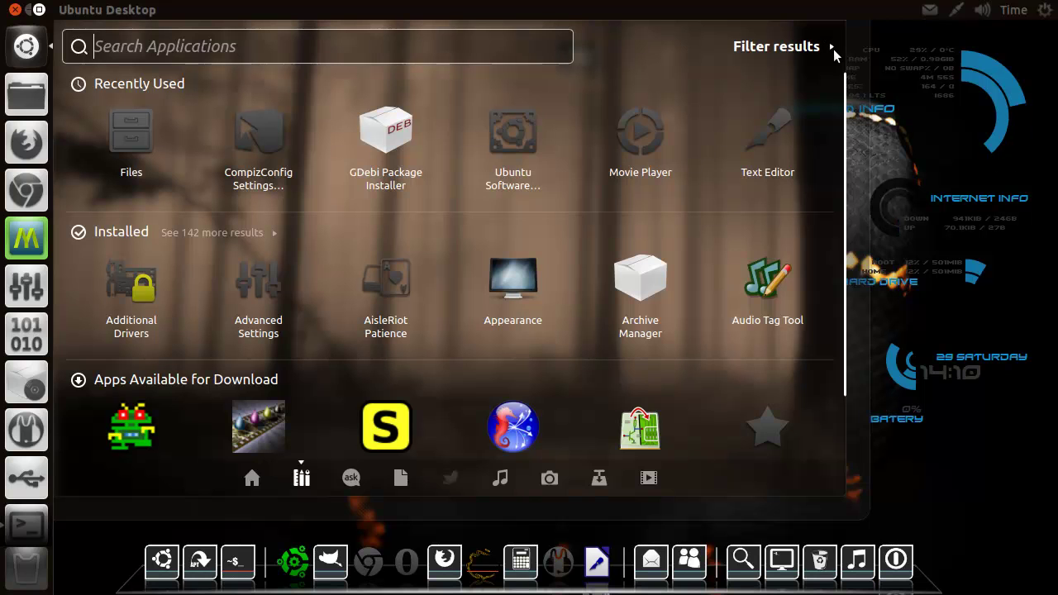
# Step: Filter Dash applications to the Internet category, hide the filters, and close the Dash
pyautogui.click(808, 49)
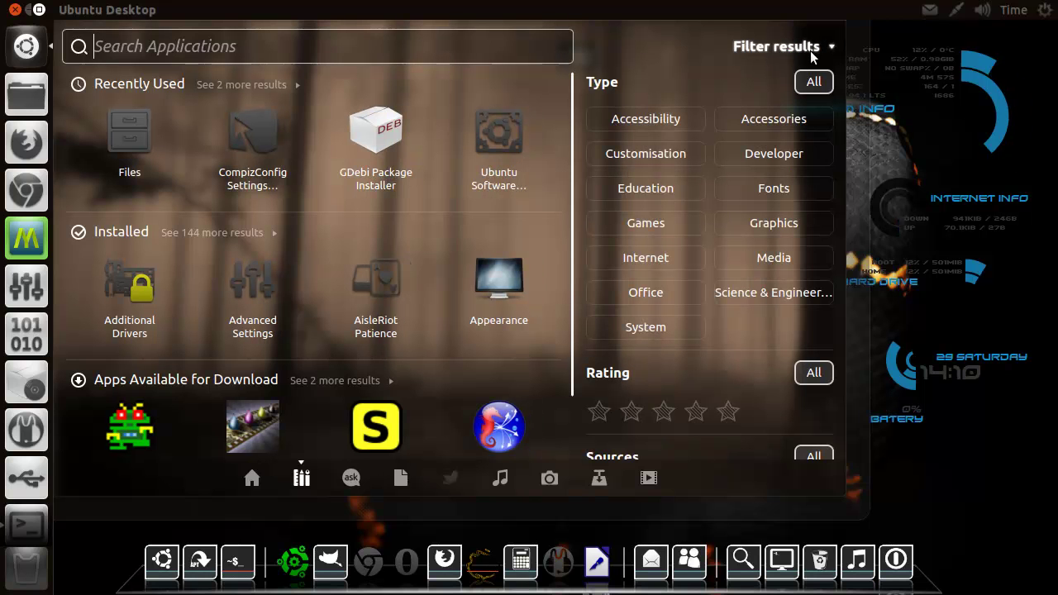
pyautogui.click(674, 124)
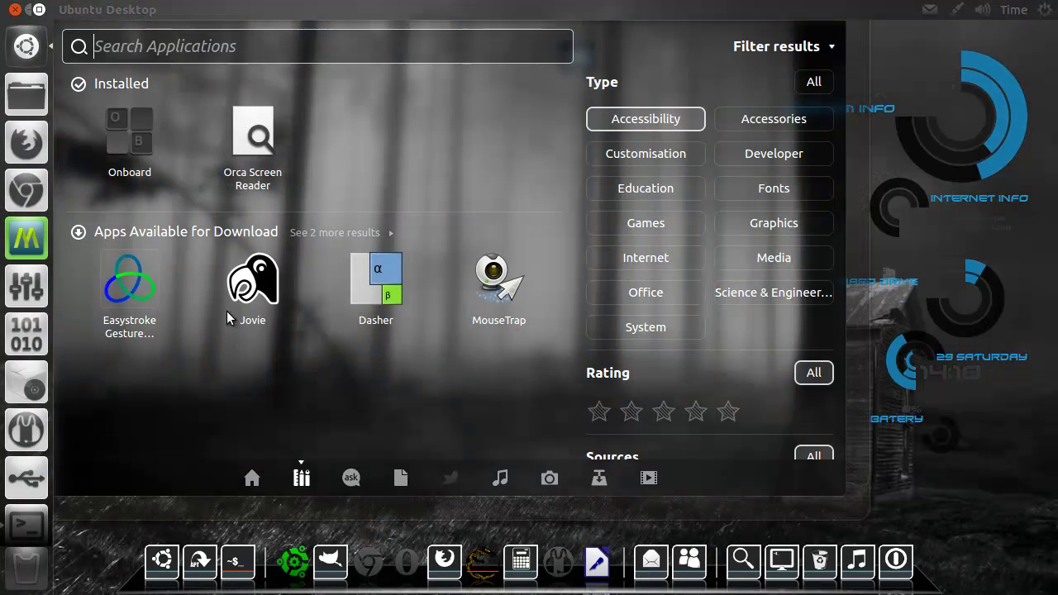
pyautogui.click(746, 118)
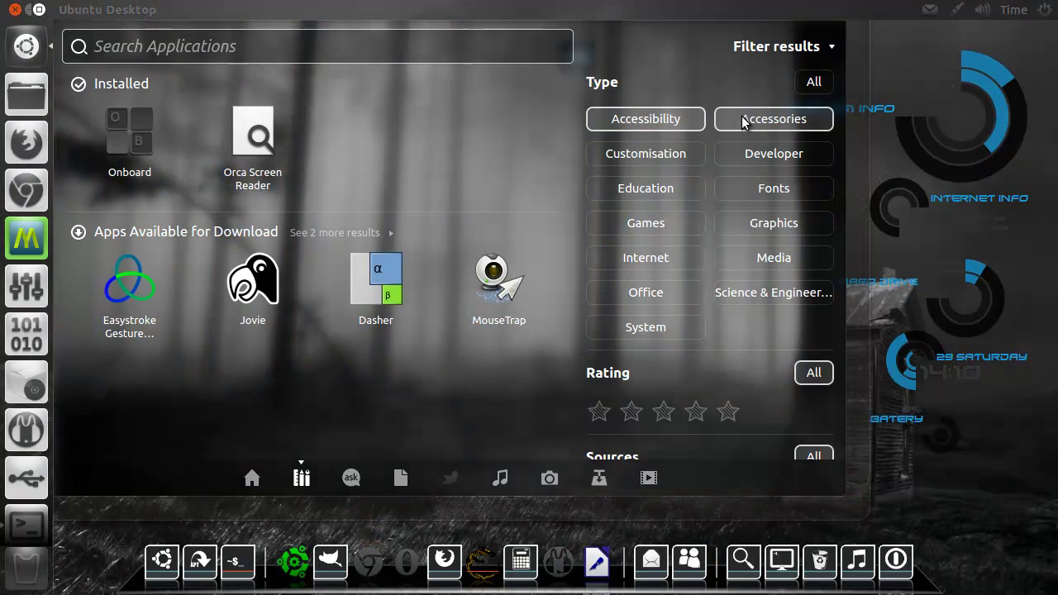
pyautogui.click(671, 116)
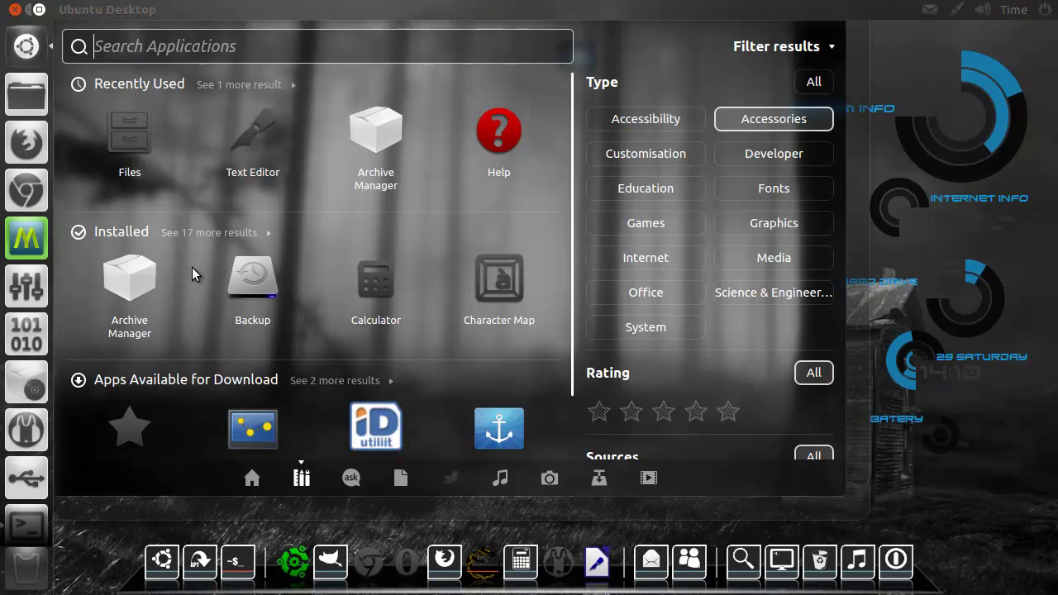
pyautogui.click(718, 120)
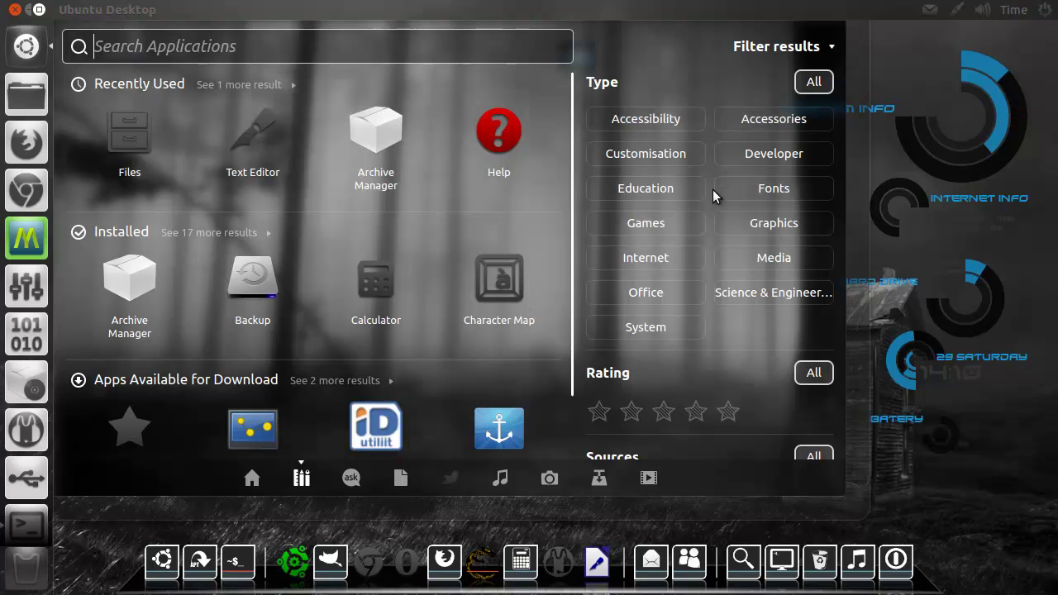
pyautogui.click(669, 262)
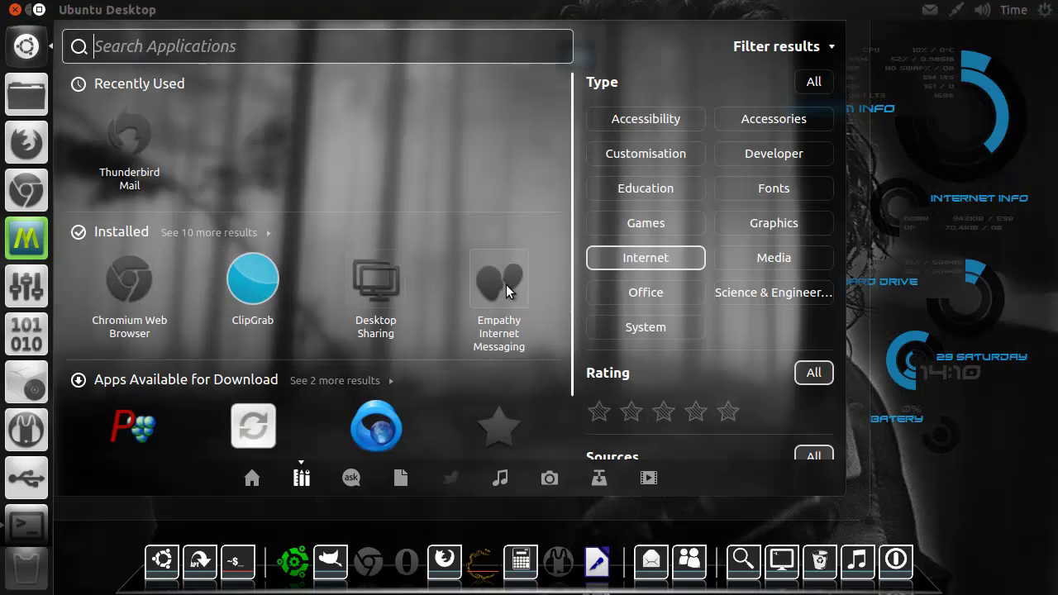
pyautogui.click(829, 49)
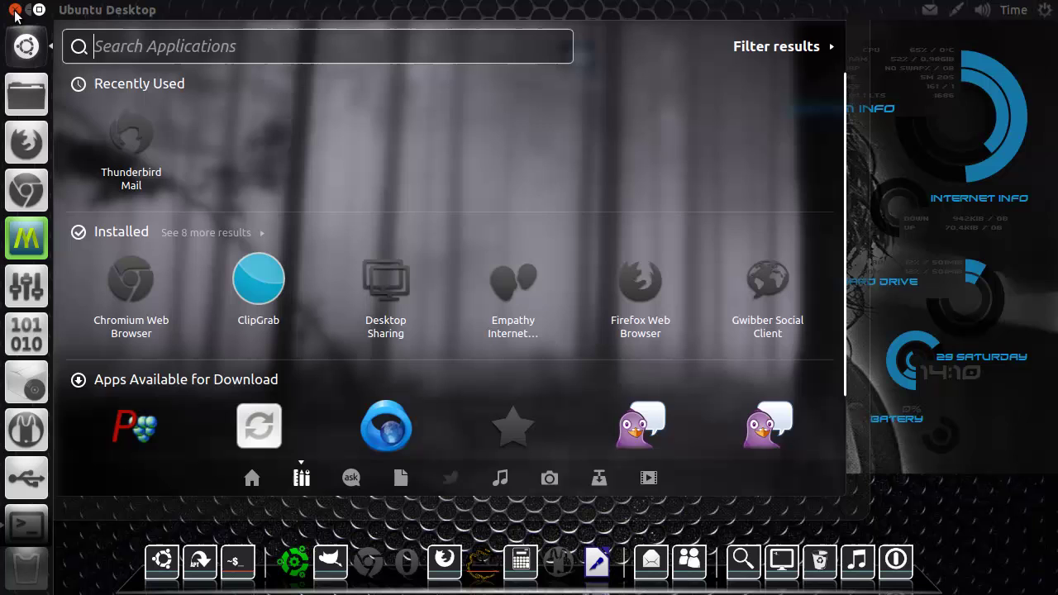
pyautogui.click(50, 59)
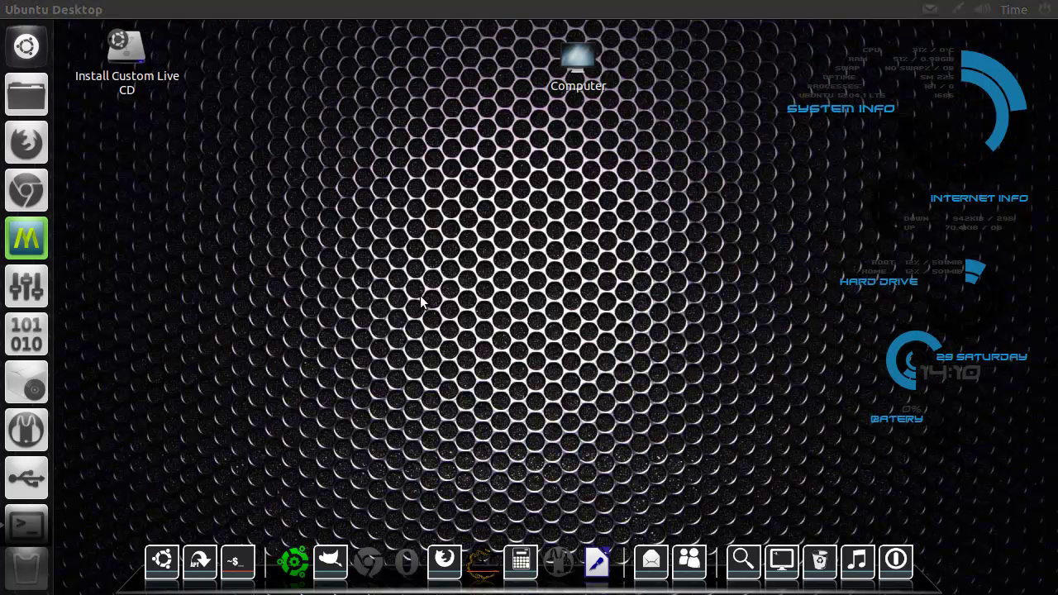